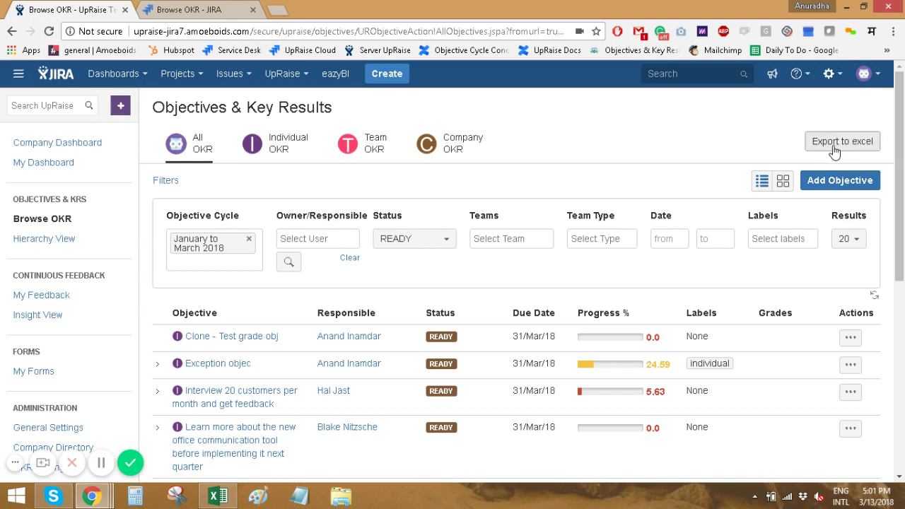
- Export the Individual OKR list to an Excel 97-2003 worksheet
left_click(279, 150)
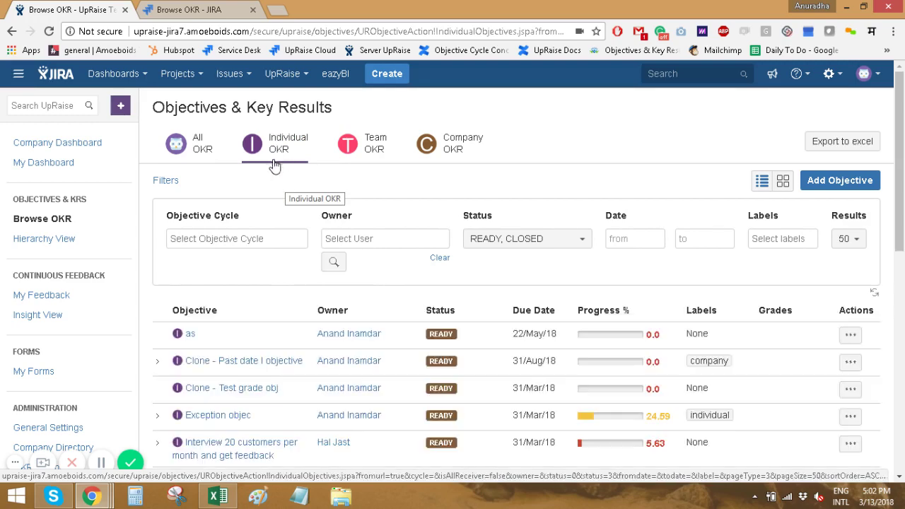
left_click(856, 144)
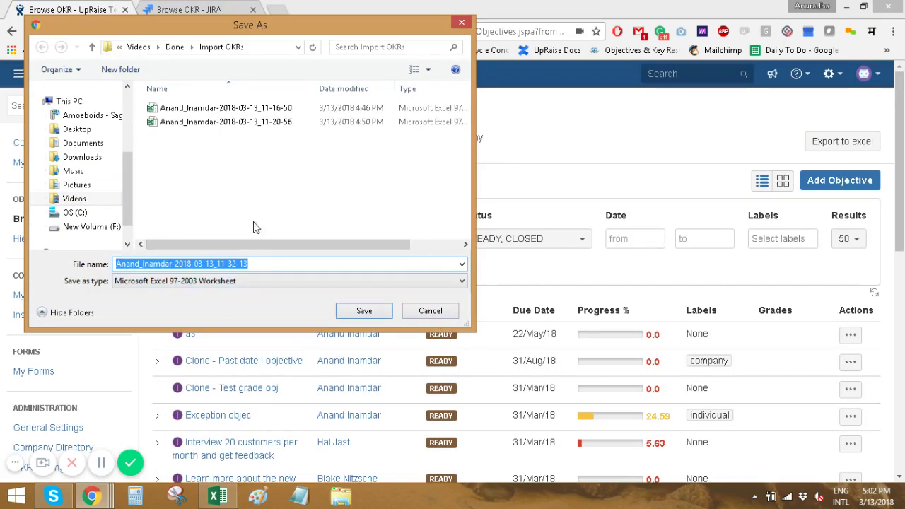
- Cancel saving the export and scroll through the individual OKR list
left_click(443, 311)
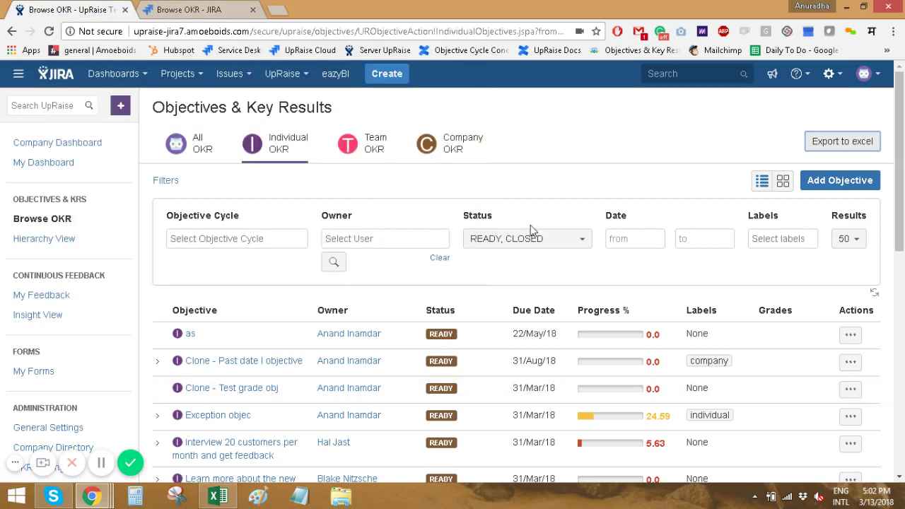
scroll(441, 238, "down", 3)
scroll(441, 268, "down", 3)
scroll(429, 318, "down", 1)
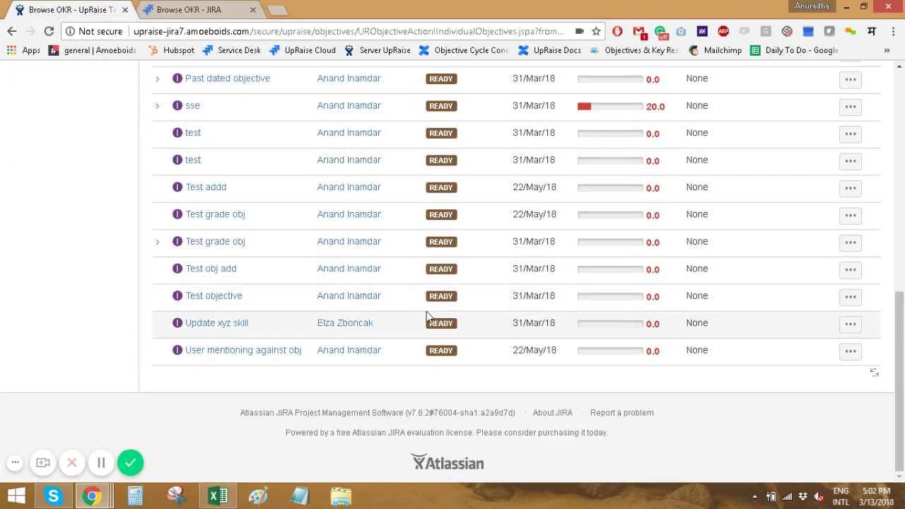
scroll(427, 313, "up", 7)
- Move from the Team OKR list to the Company OKR list and scroll its objectives
left_click(366, 166)
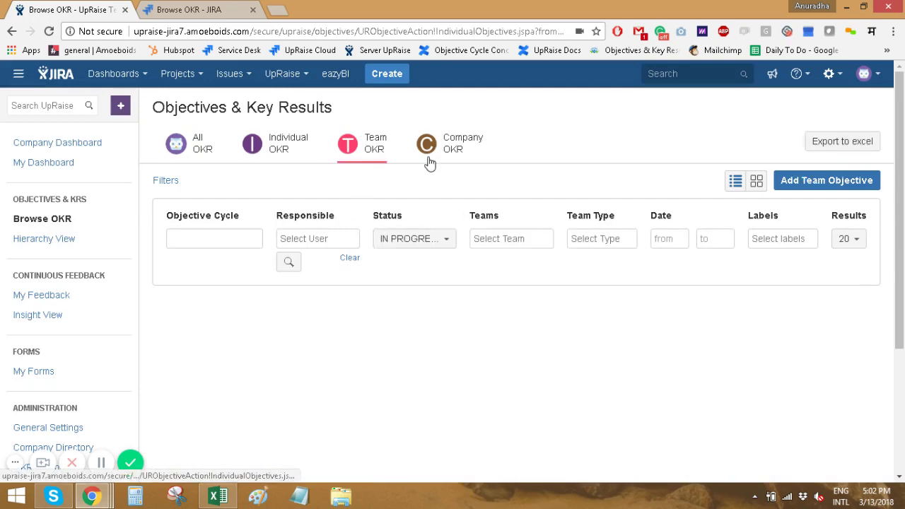
left_click(451, 149)
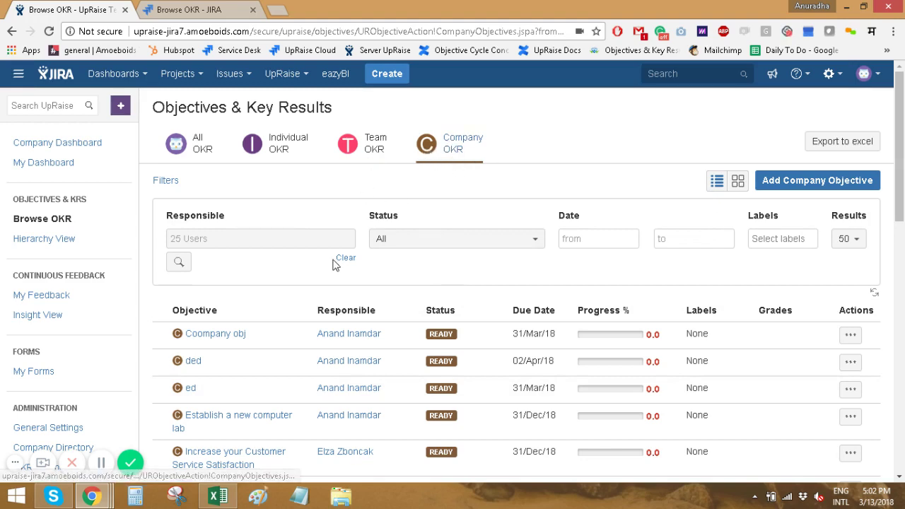
scroll(343, 317, "down", 15)
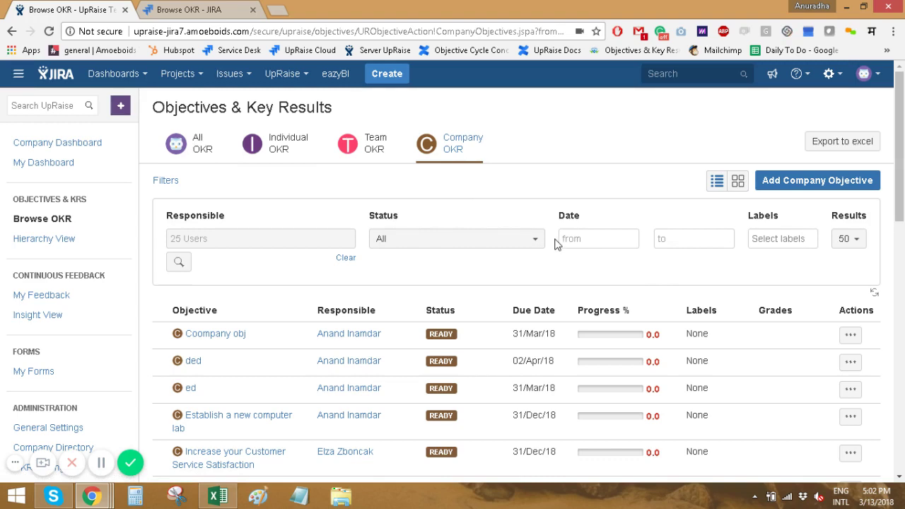
scroll(476, 288, "down", 3)
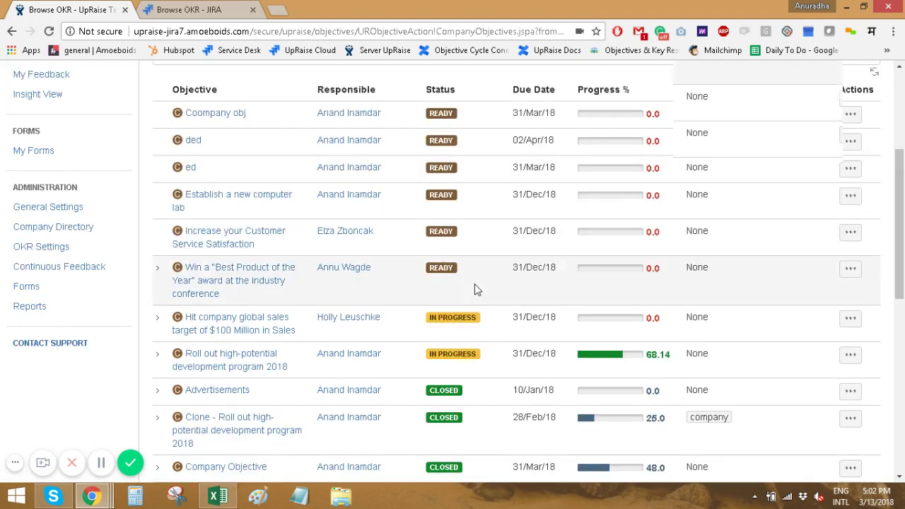
scroll(475, 288, "down", 10)
scroll(476, 288, "up", 15)
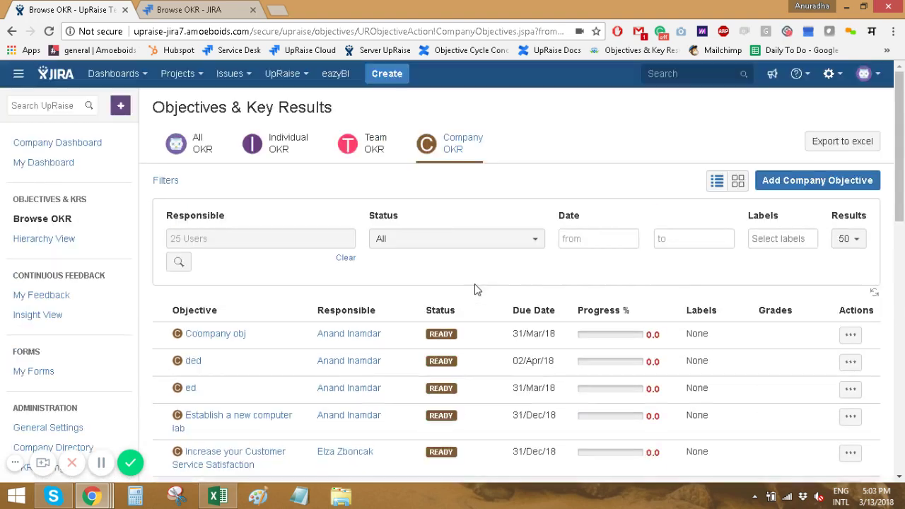
left_click(412, 247)
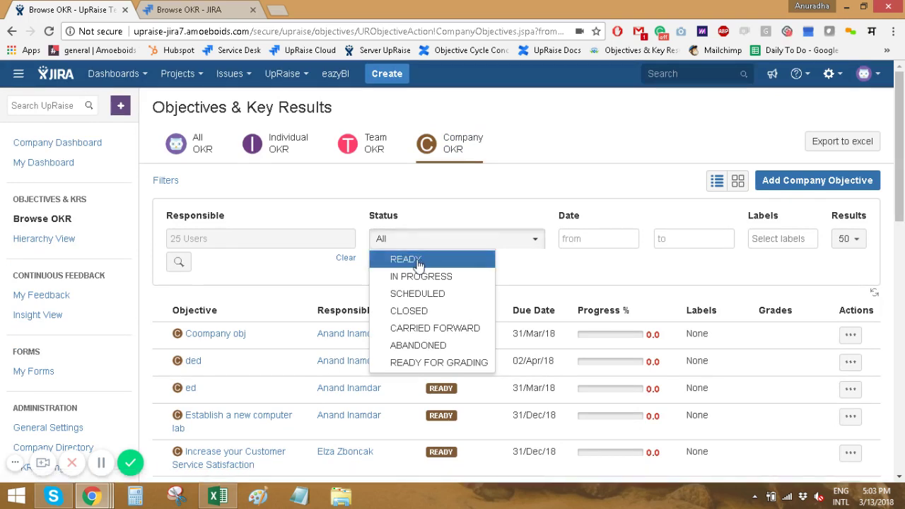
left_click(420, 261)
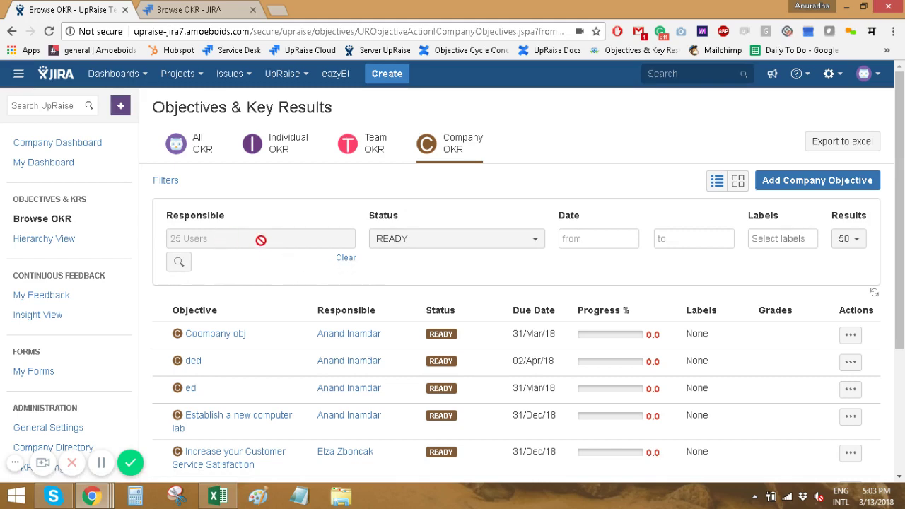
left_click(178, 262)
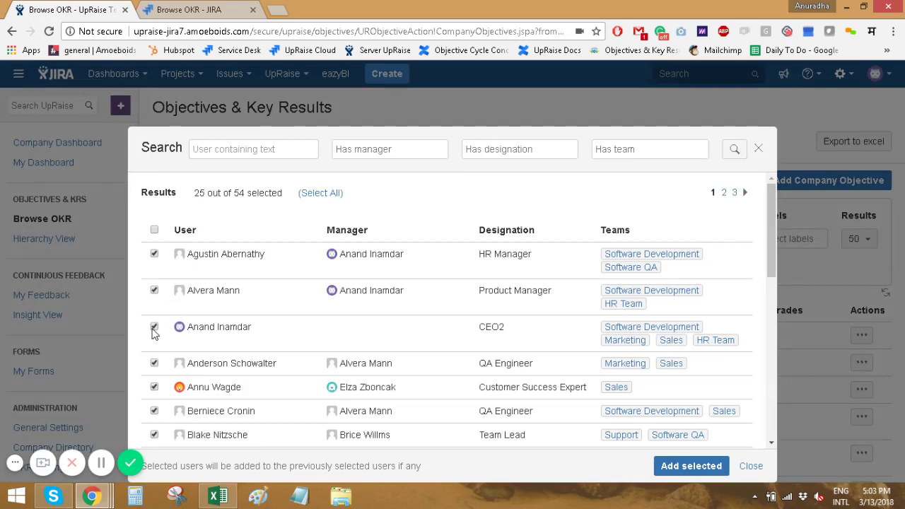
left_click(155, 232)
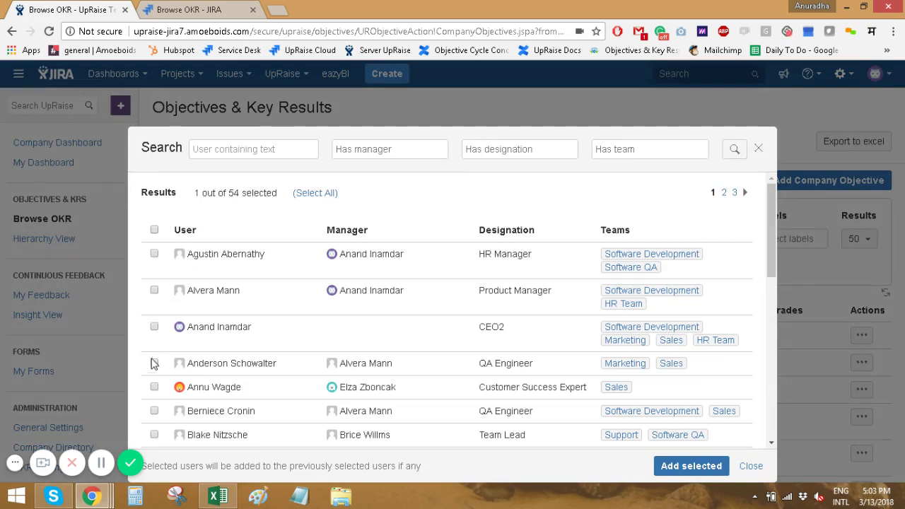
left_click(154, 330)
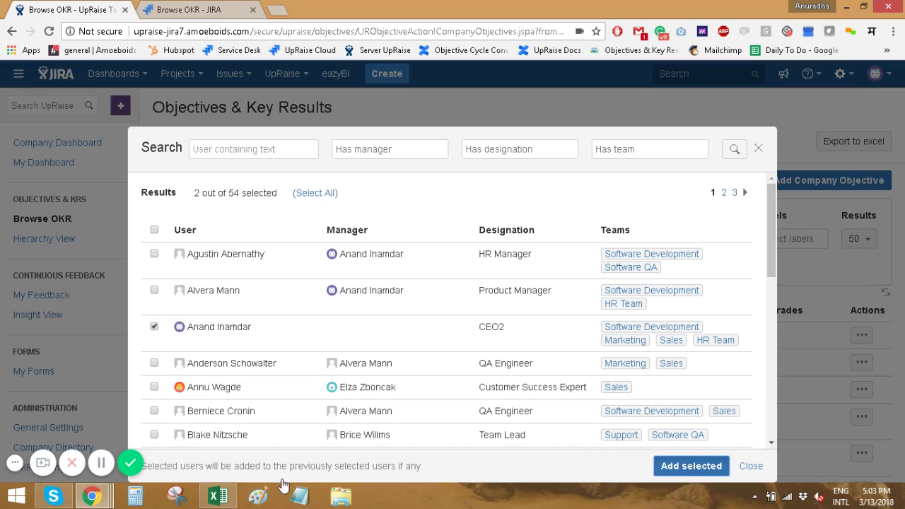
key("Return")
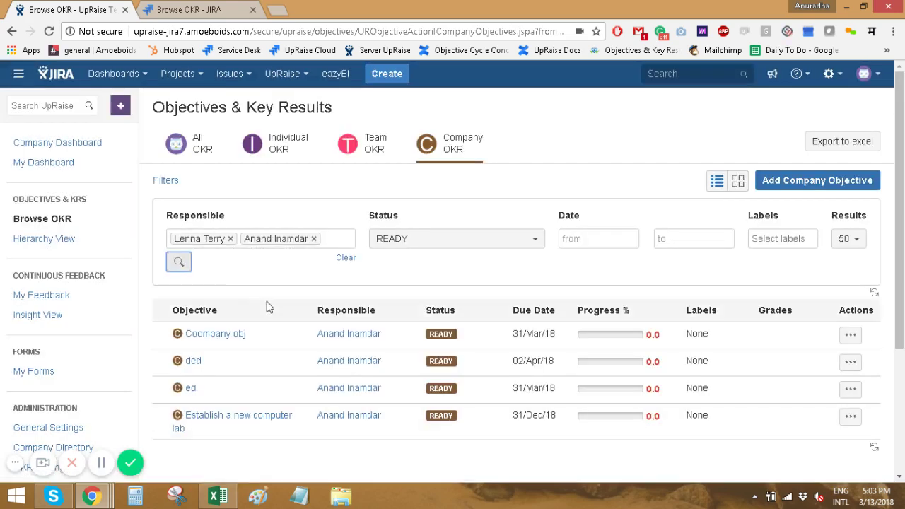
left_click(230, 239)
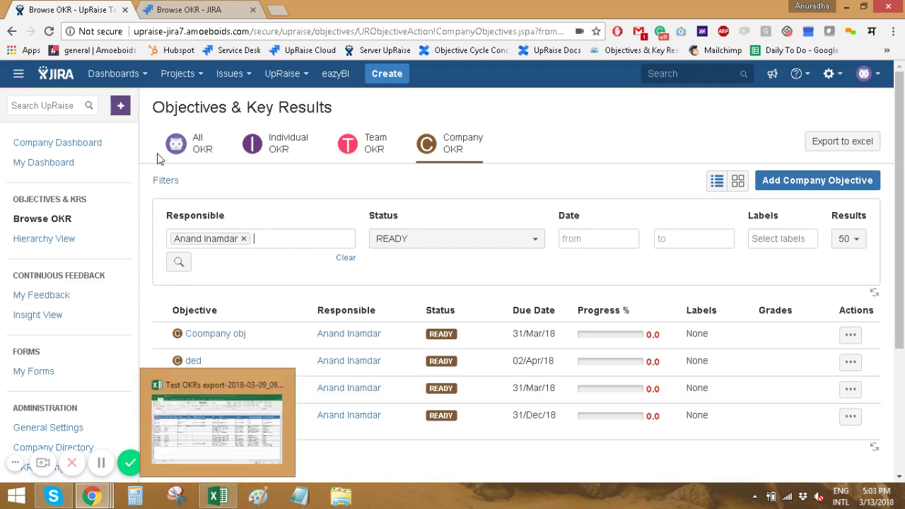
- In the Excel export, check the Primary Type of each objective and key result
left_click(218, 496)
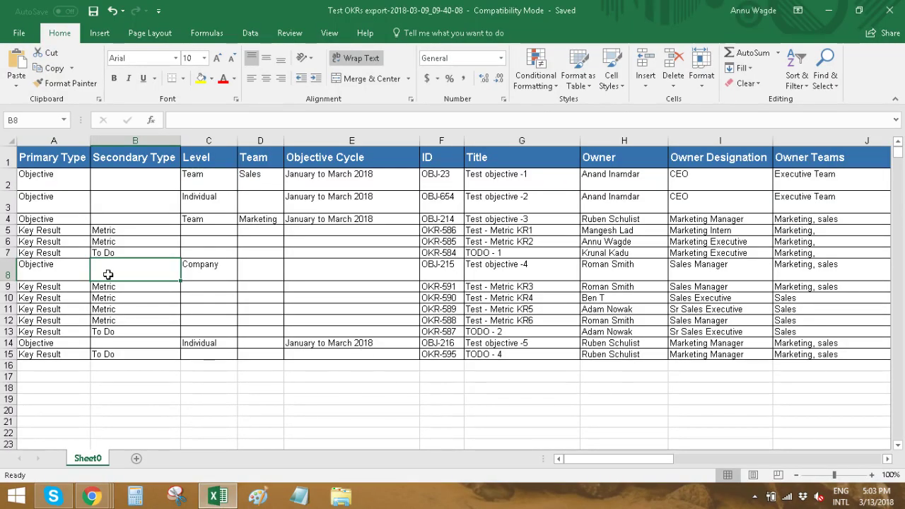
left_click(71, 182)
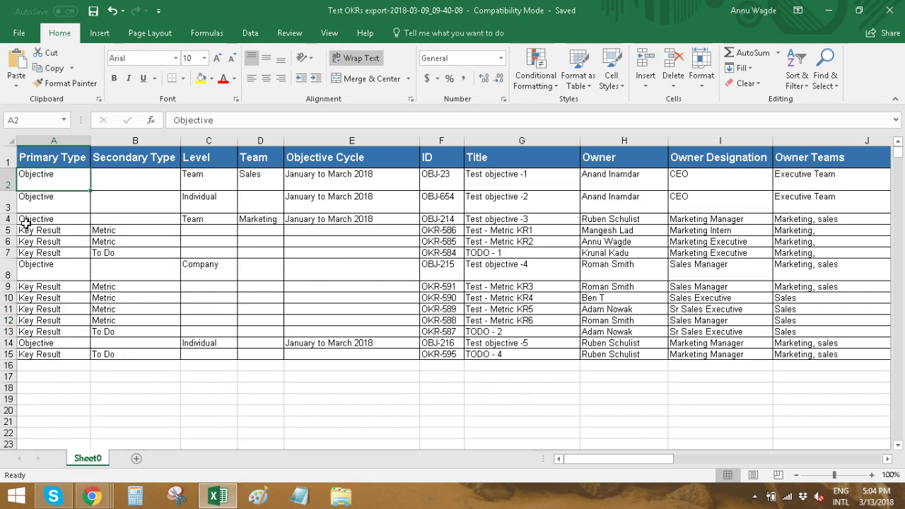
left_click(46, 158)
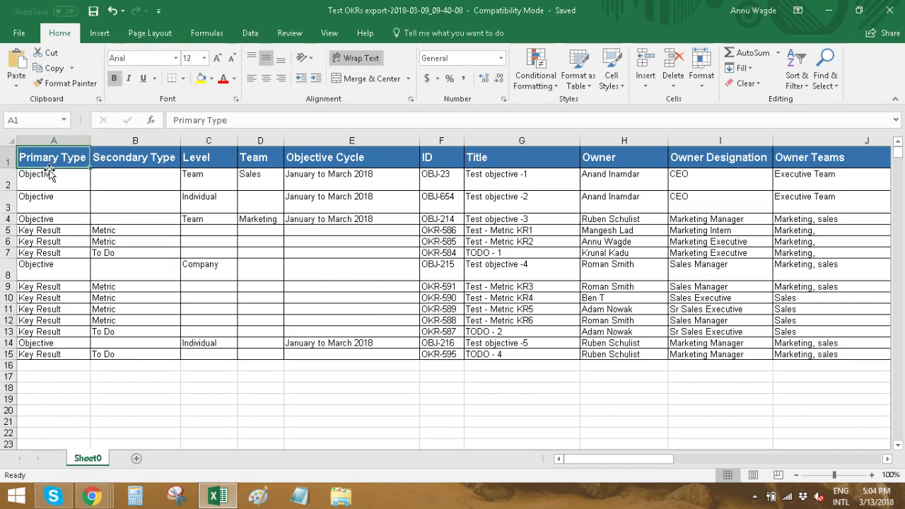
left_click(44, 184)
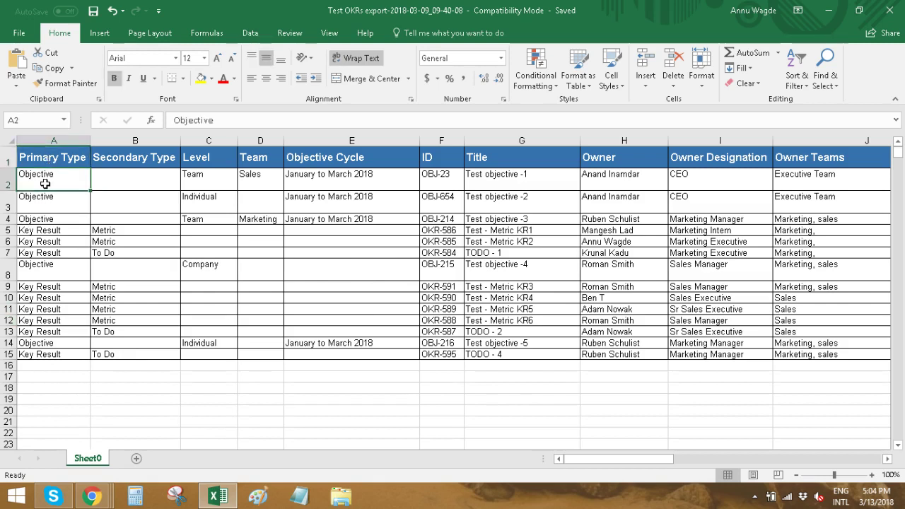
left_click(47, 204)
left_click(57, 231)
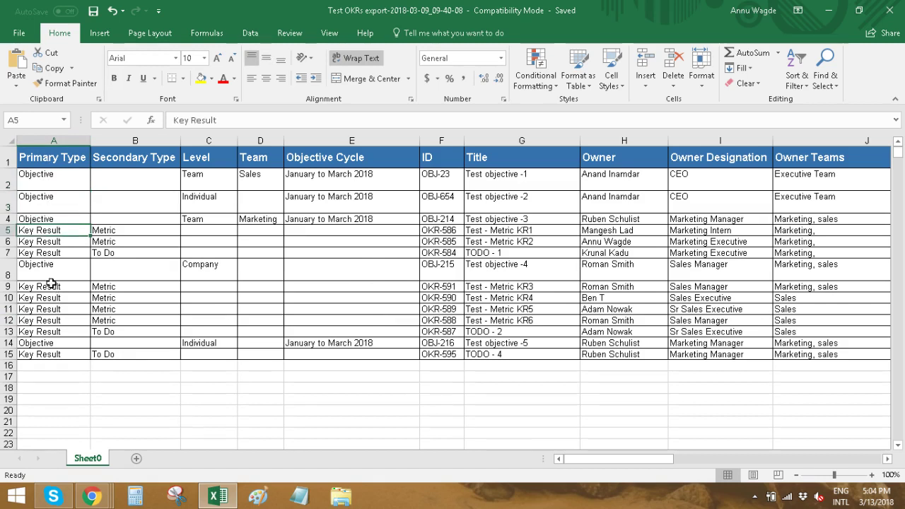
left_click(51, 252)
- Check the Secondary Type values, selecting the Metric entries in rows 5–7
left_click(127, 181)
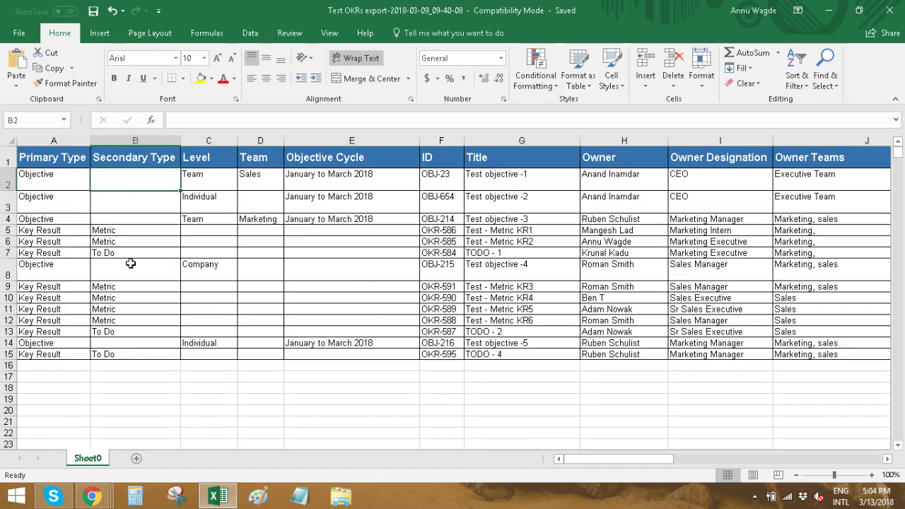
left_click(116, 232)
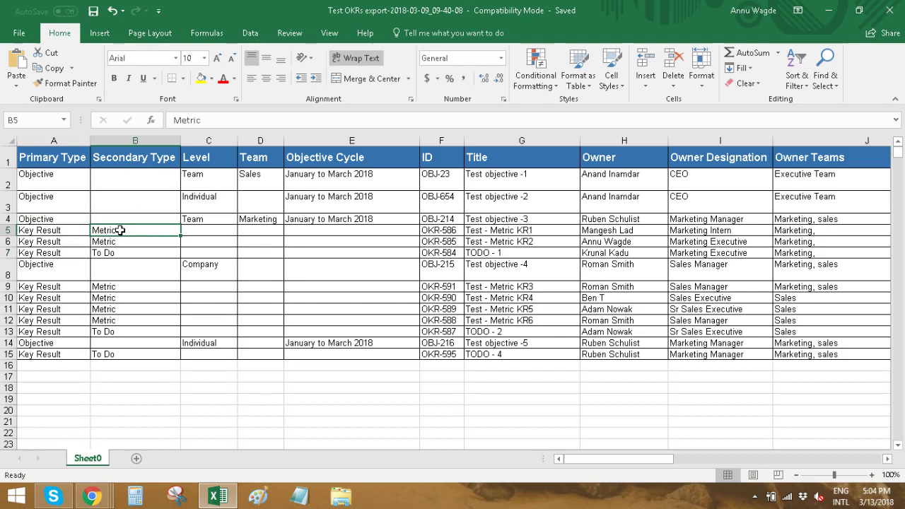
left_click_drag(119, 237, 120, 253)
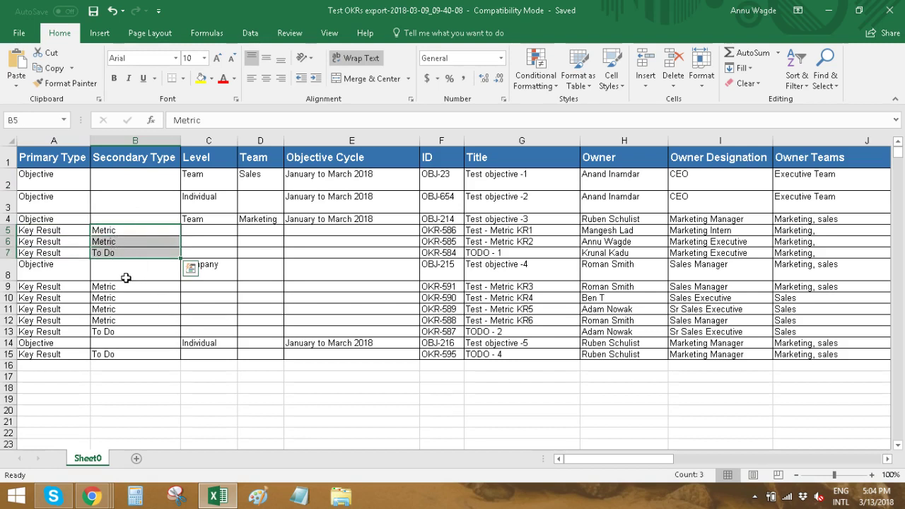
left_click(202, 179)
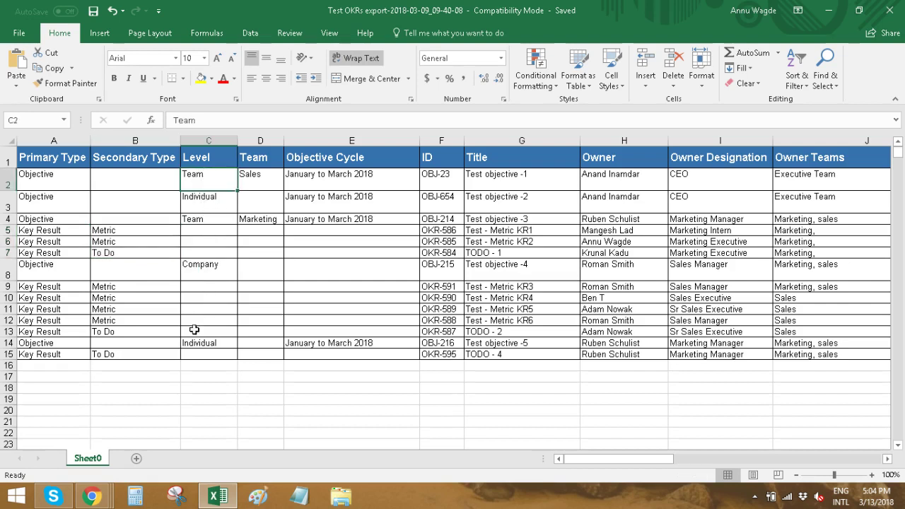
left_click(63, 181)
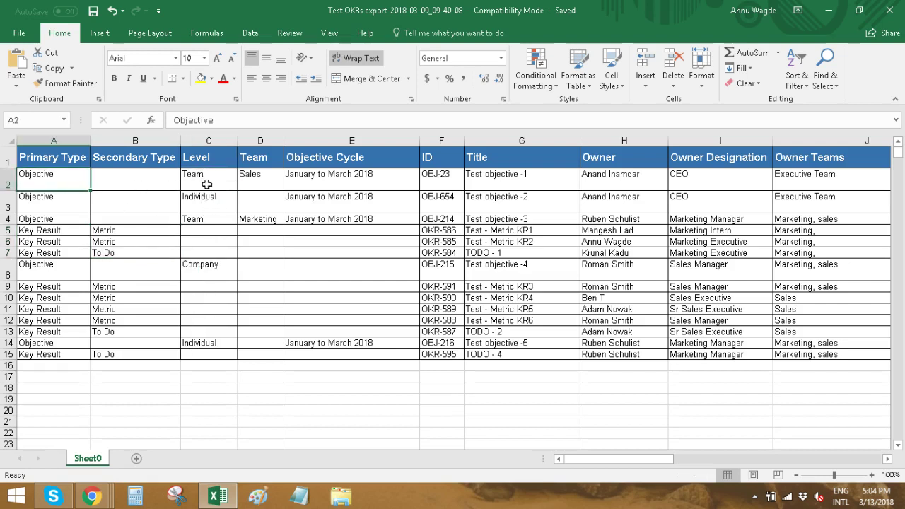
left_click(206, 185)
left_click(209, 206)
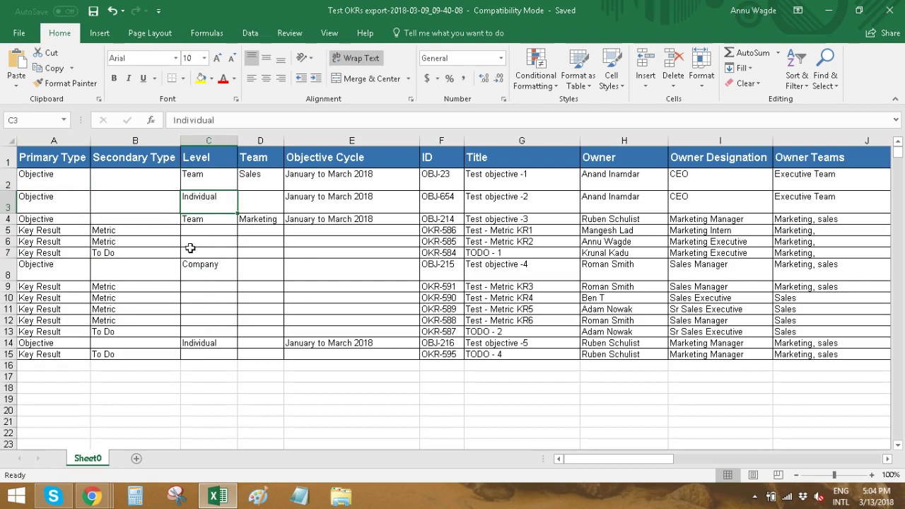
left_click(198, 268)
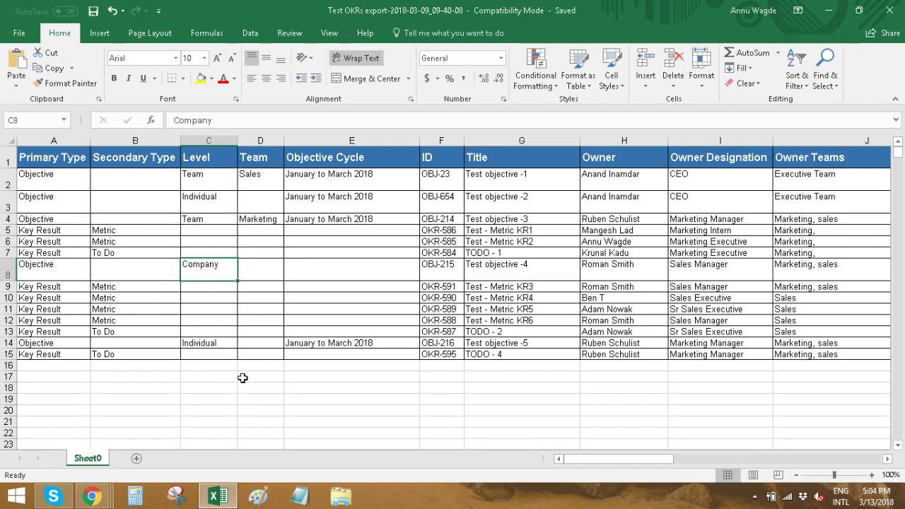
left_click(185, 180)
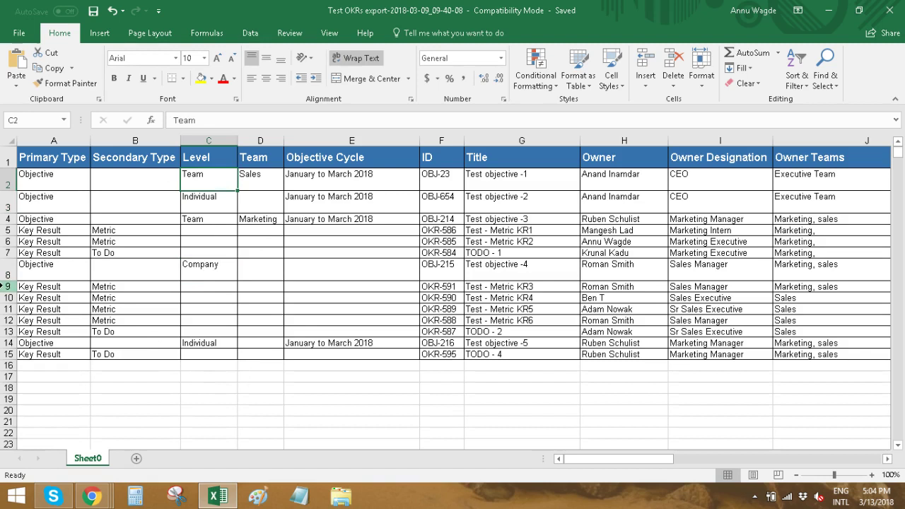
left_click(260, 185)
left_click(263, 218)
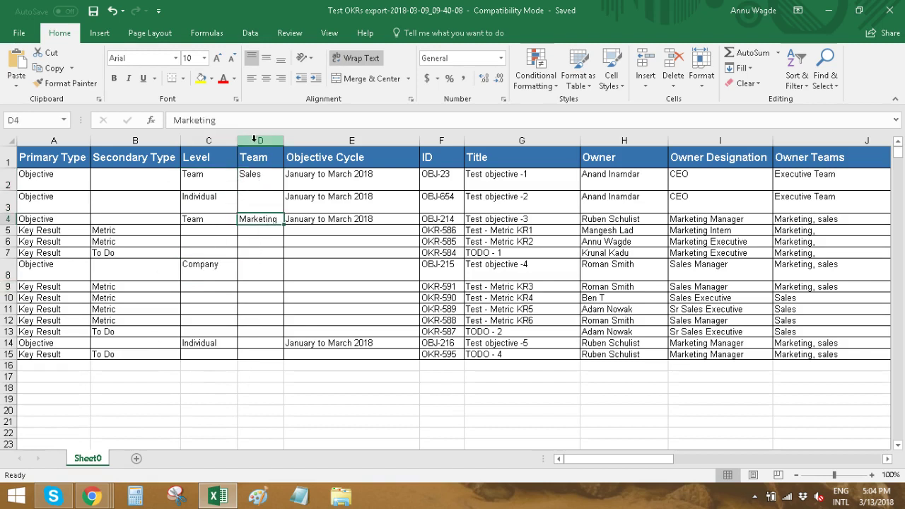
left_click(266, 185)
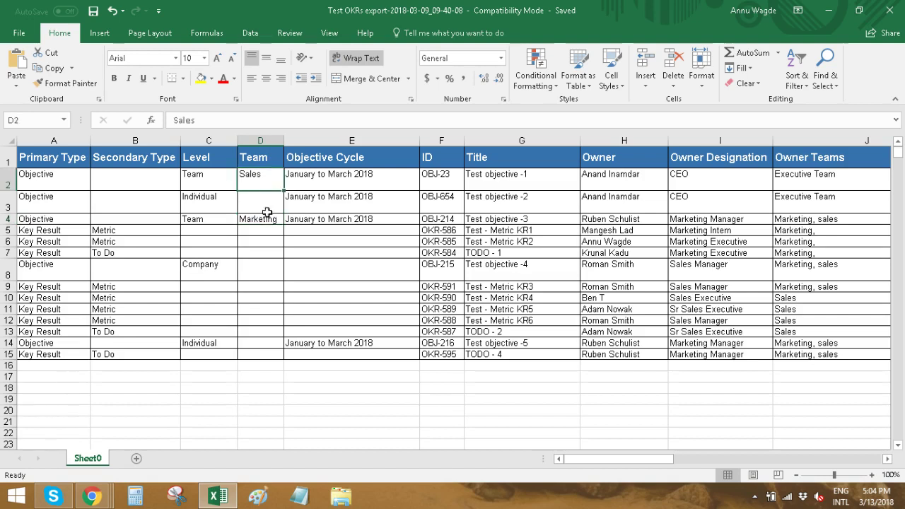
left_click(265, 220)
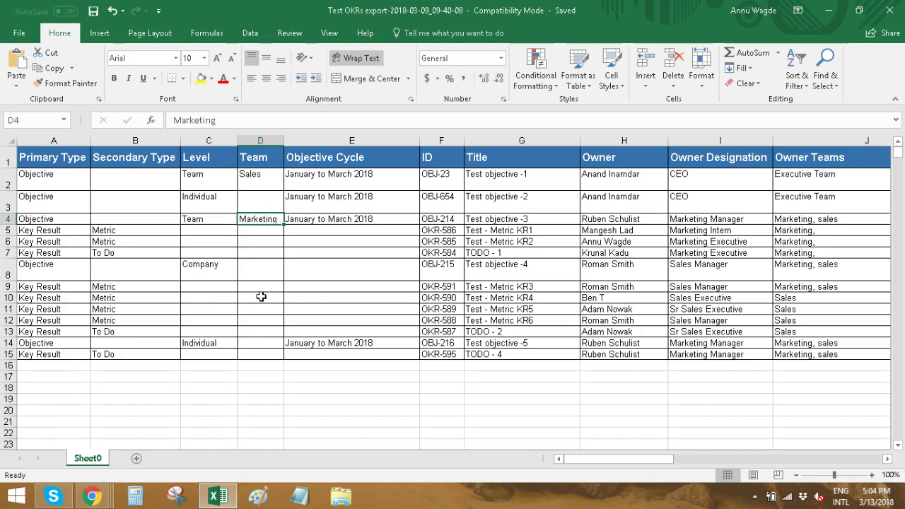
left_click(200, 186)
left_click(213, 226)
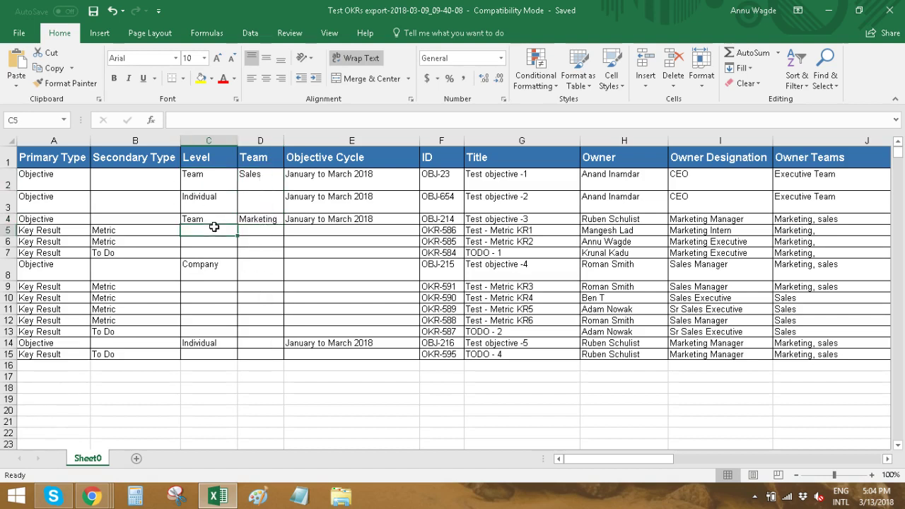
left_click(212, 219)
left_click(354, 175)
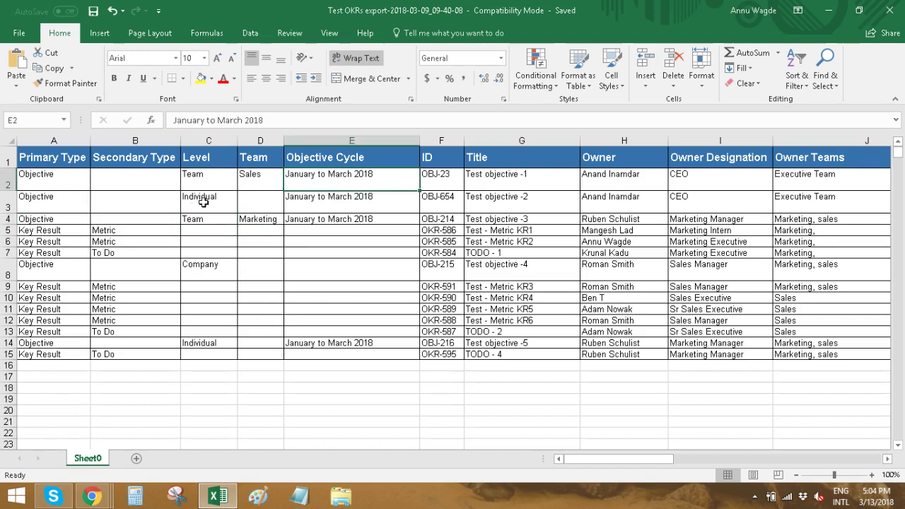
left_click(343, 198)
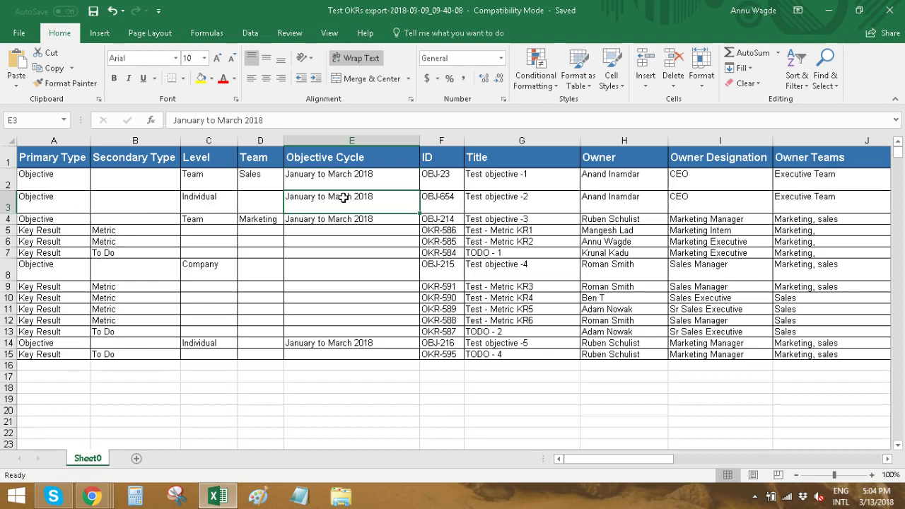
left_click(342, 344)
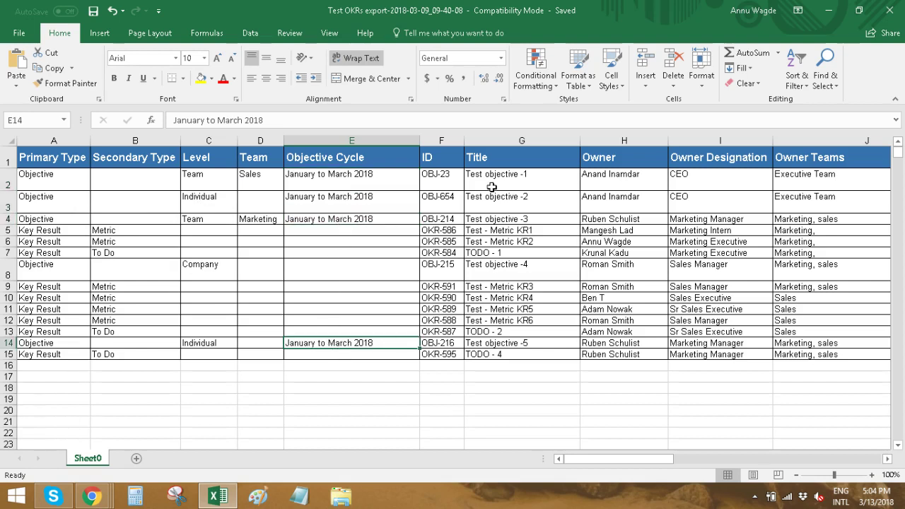
left_click(438, 182)
left_click(442, 157)
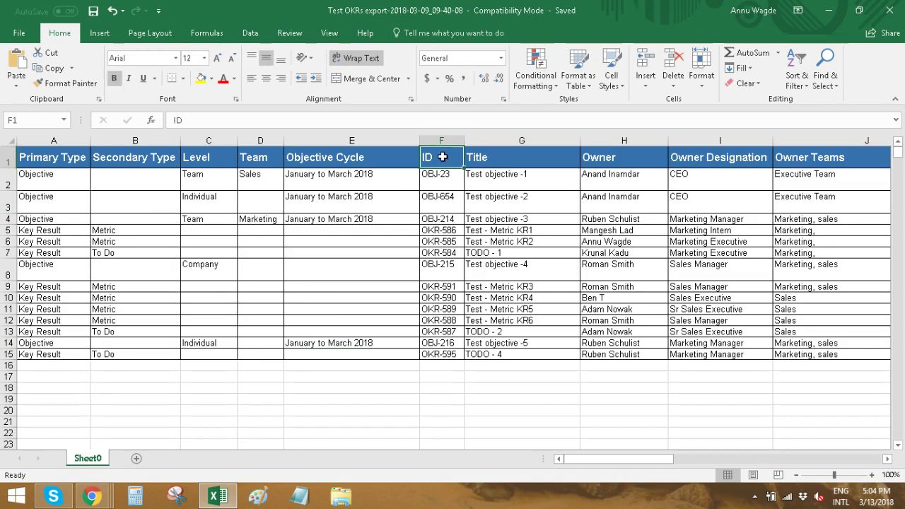
left_click(446, 138)
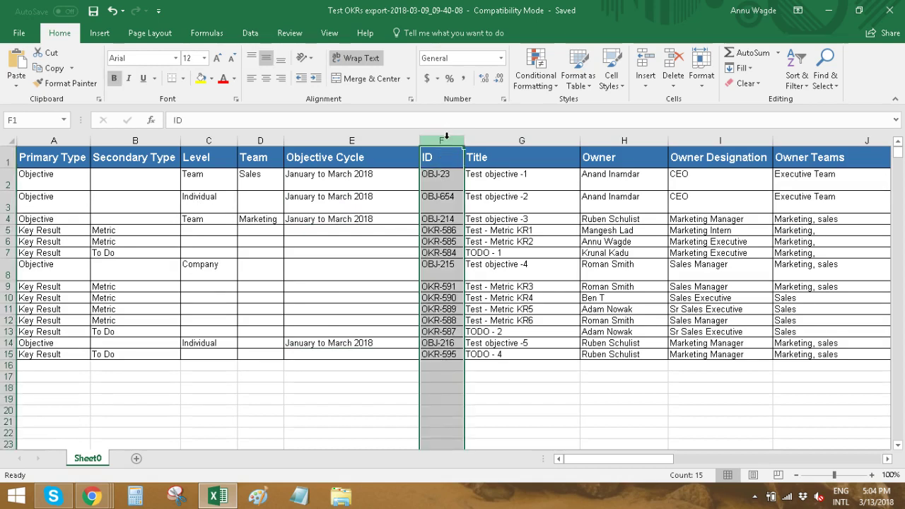
left_click(539, 173)
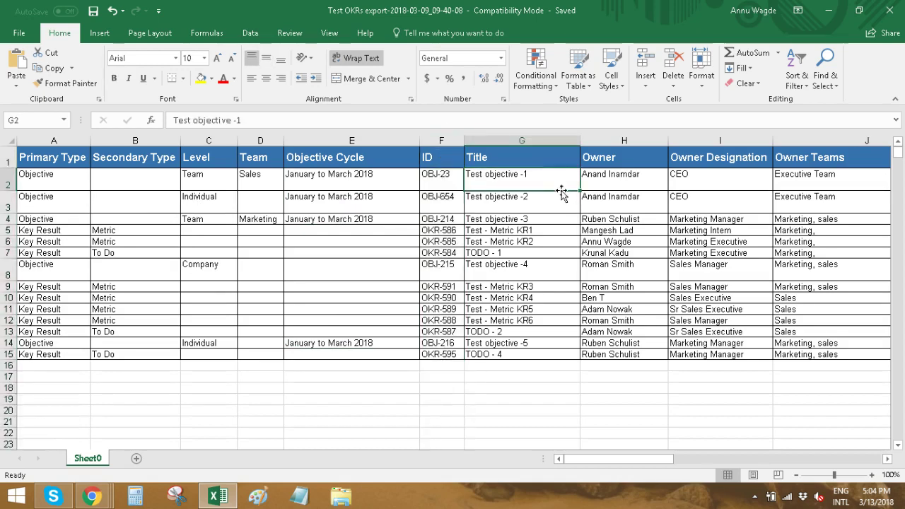
left_click(625, 183)
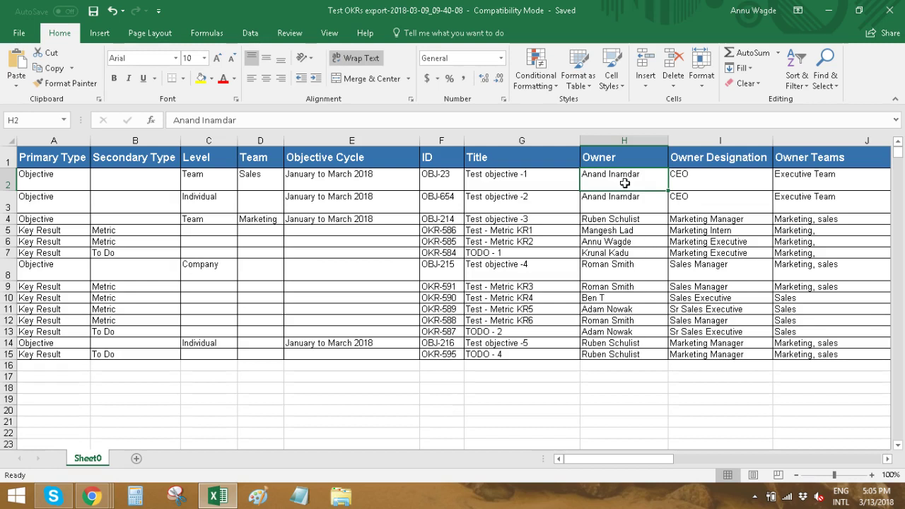
left_click(628, 205)
left_click(631, 230)
left_click(629, 253)
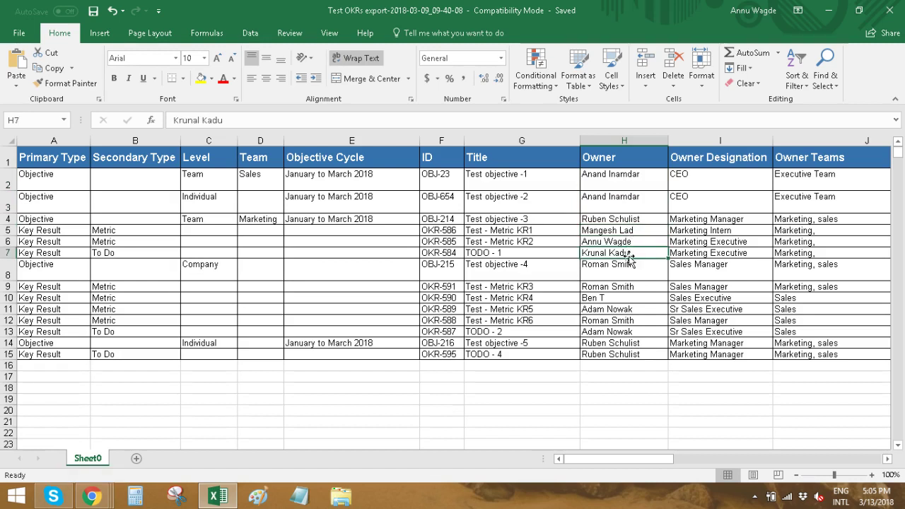
left_click(629, 272)
left_click(631, 309)
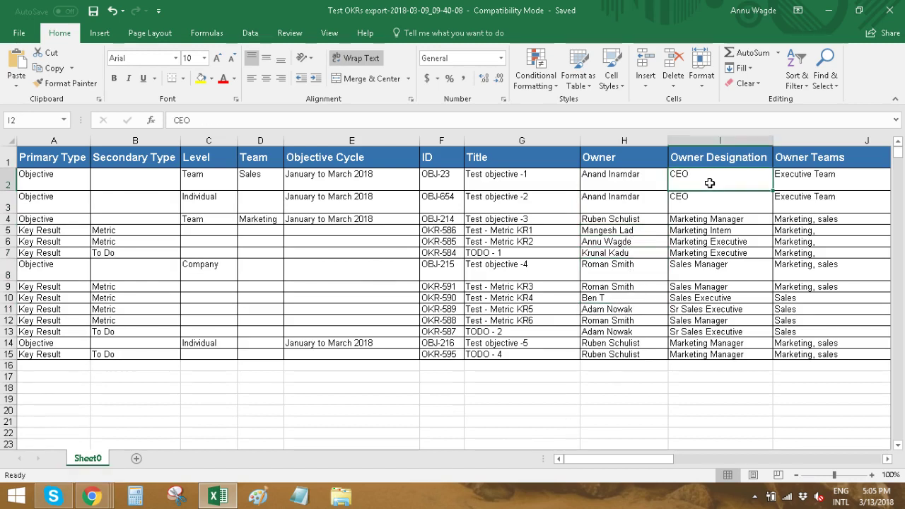
left_click(708, 200)
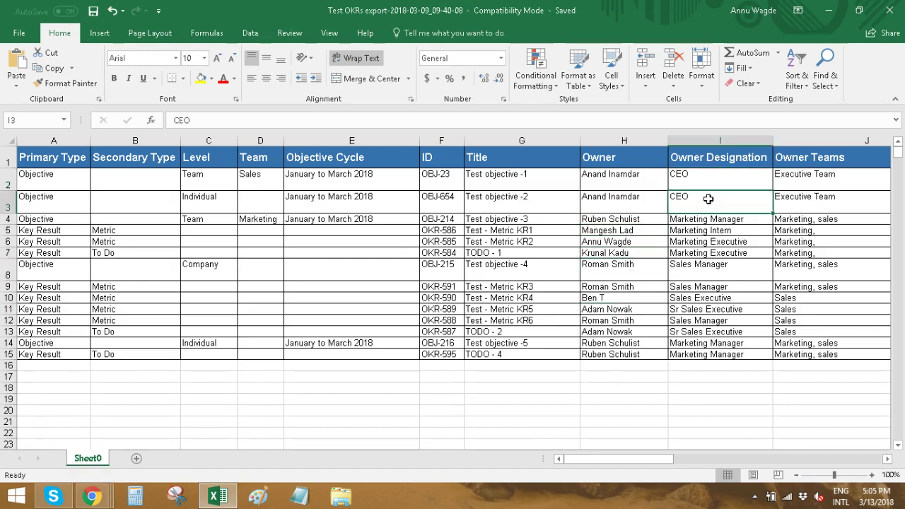
left_click(710, 251)
left_click(709, 298)
left_click(711, 342)
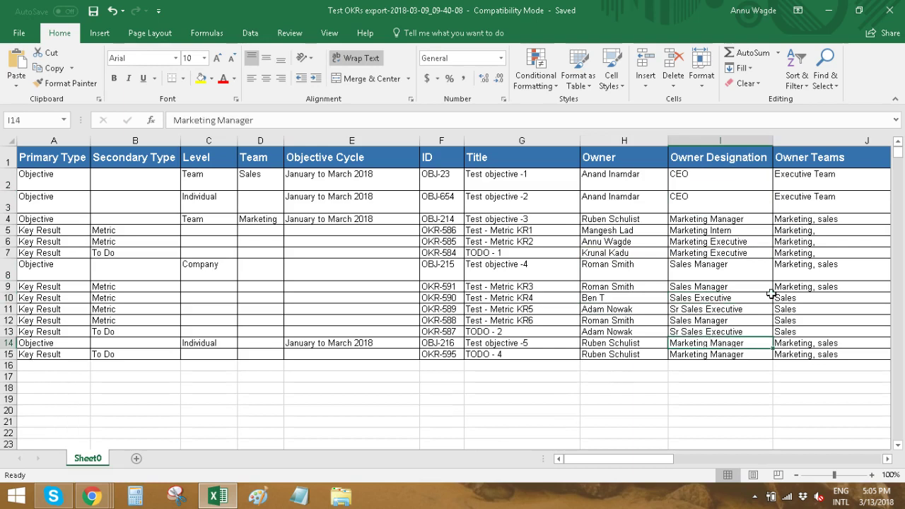
left_click(808, 184)
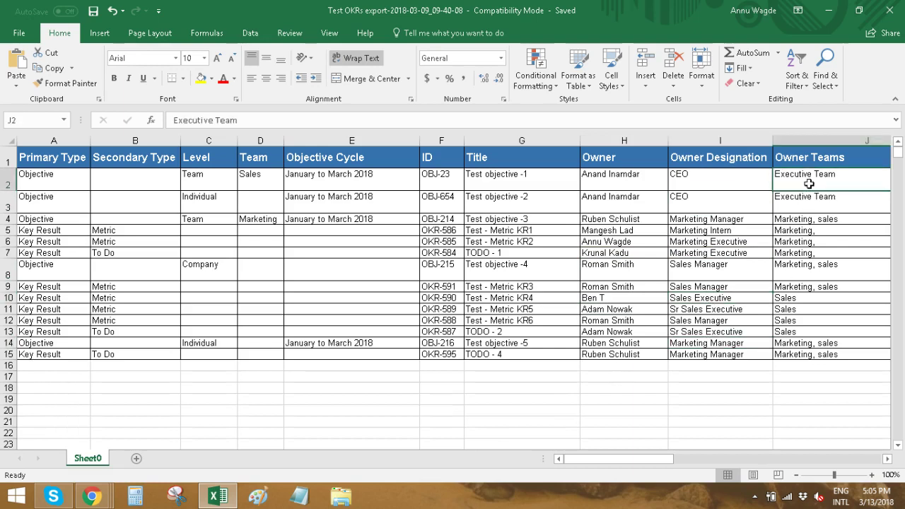
key("Right")
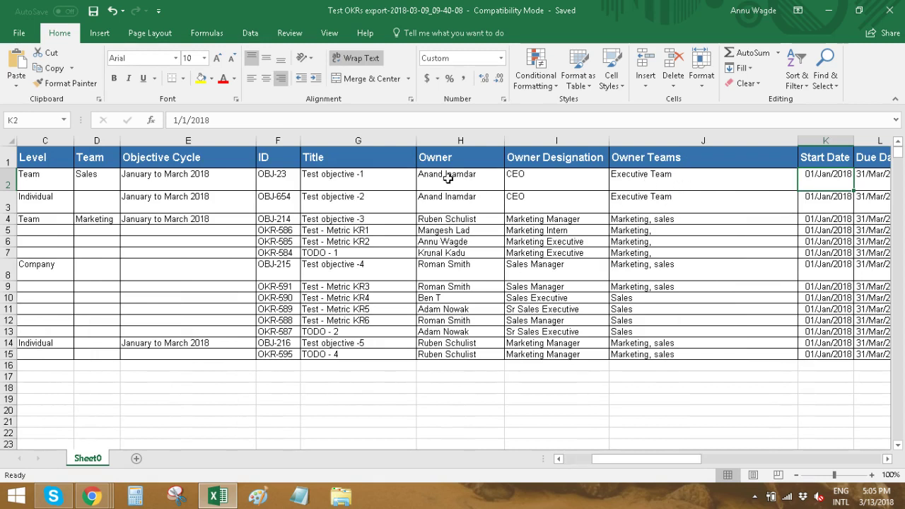
- Check Title, Owner, Owner Designation and Owner Teams for key results and Test objectives -3 and -4
left_click(377, 232)
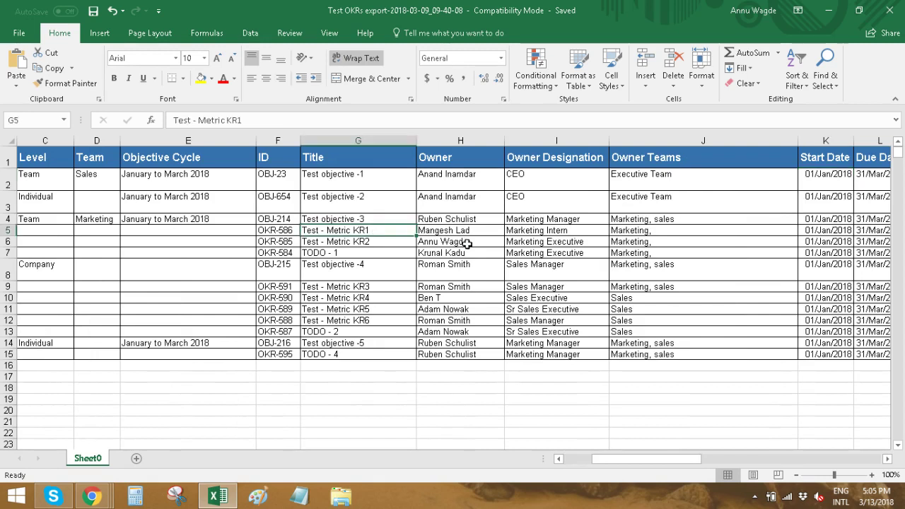
left_click(463, 232)
left_click(429, 218)
left_click(384, 218)
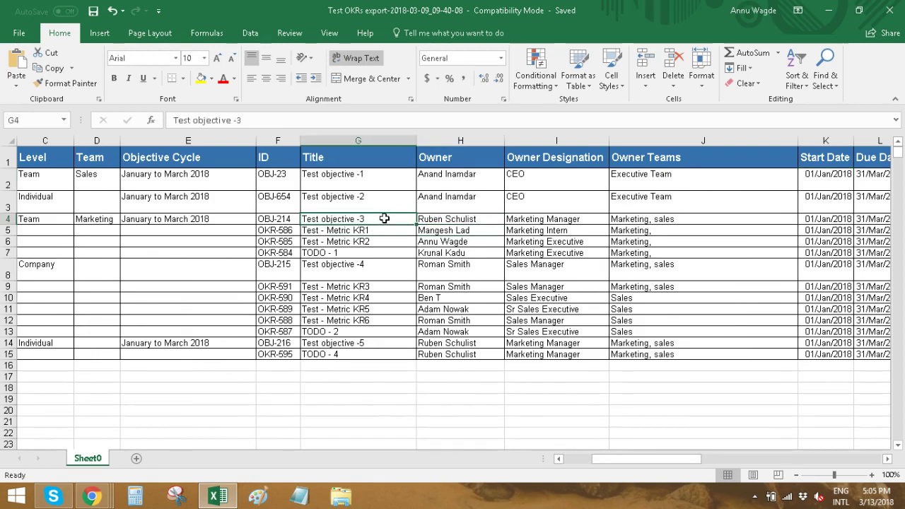
left_click(526, 220)
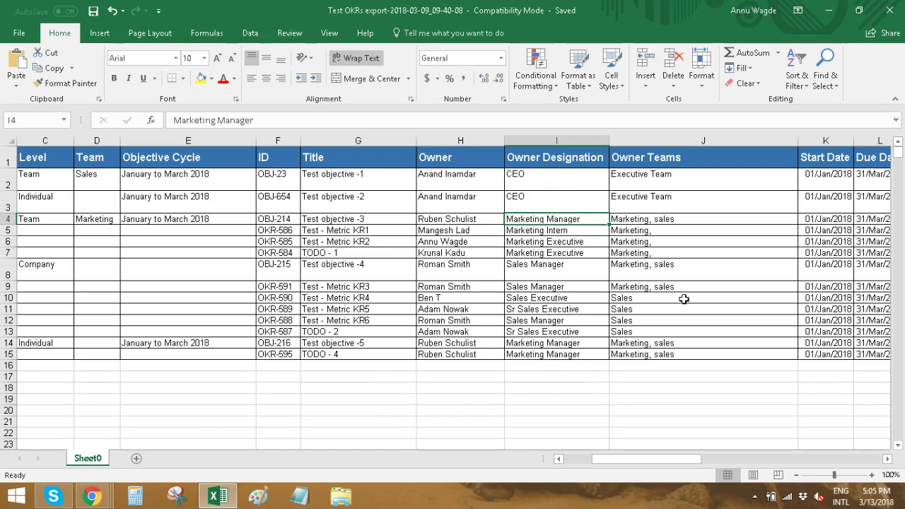
left_click(716, 262)
- Check the Start and Due Date columns and the objectives' Test Description entries
key("Right")
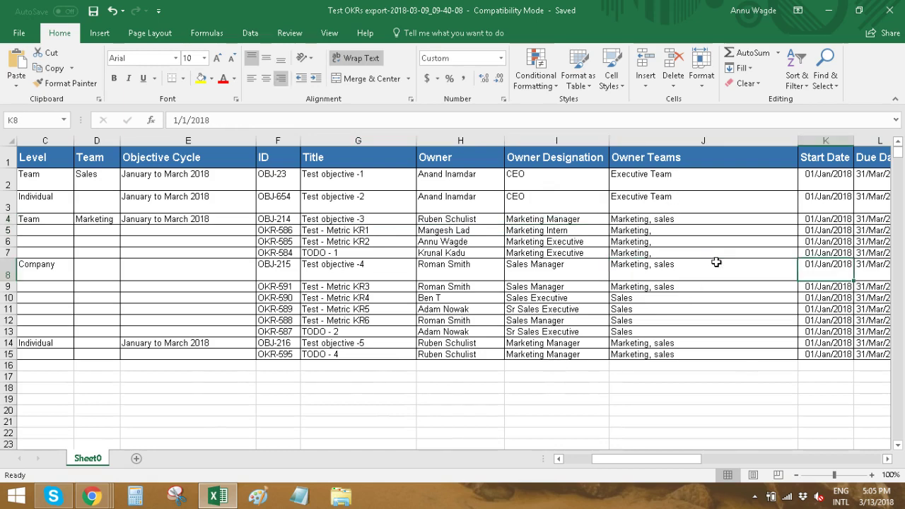
key("Right")
key("Right")
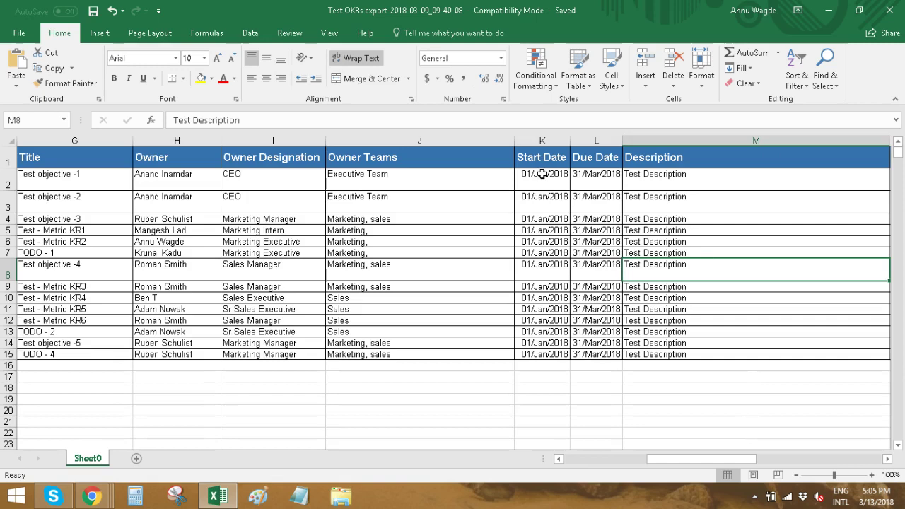
left_click(684, 203)
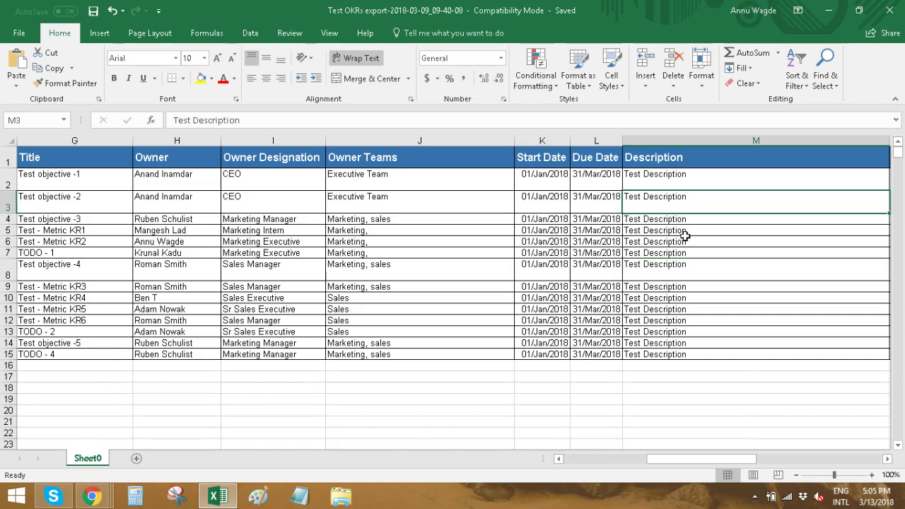
key("Right")
key("Right")
- Check Status values including CLOSED in row 4, row 3's 45% progress, and OBJ-214 links
left_click_drag(730, 174, 735, 207)
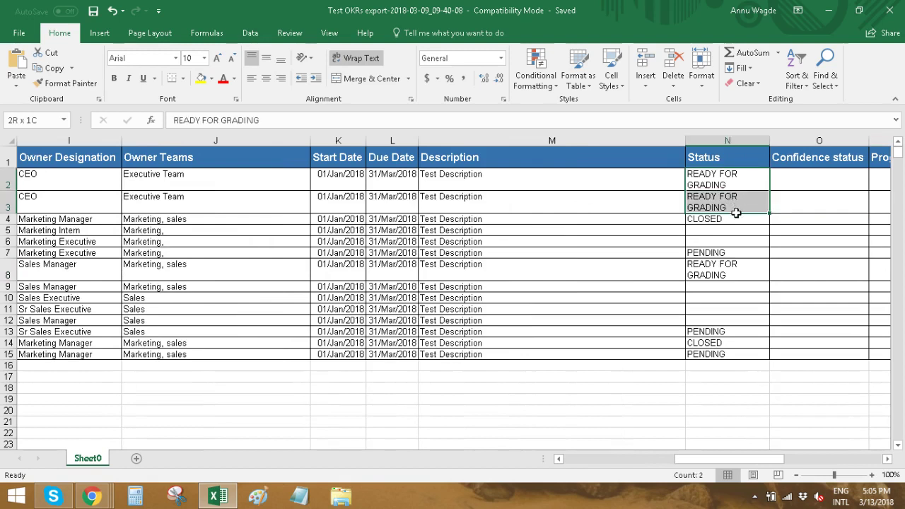
left_click(737, 222)
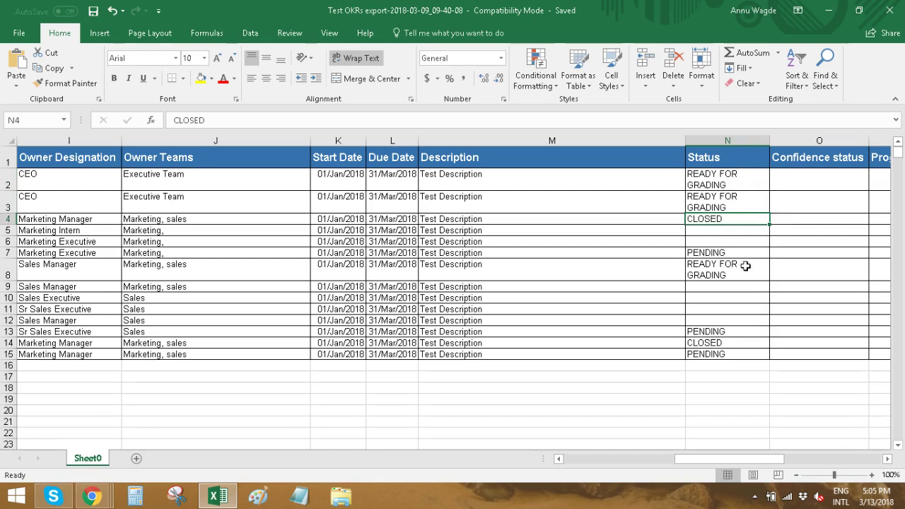
left_click(731, 195)
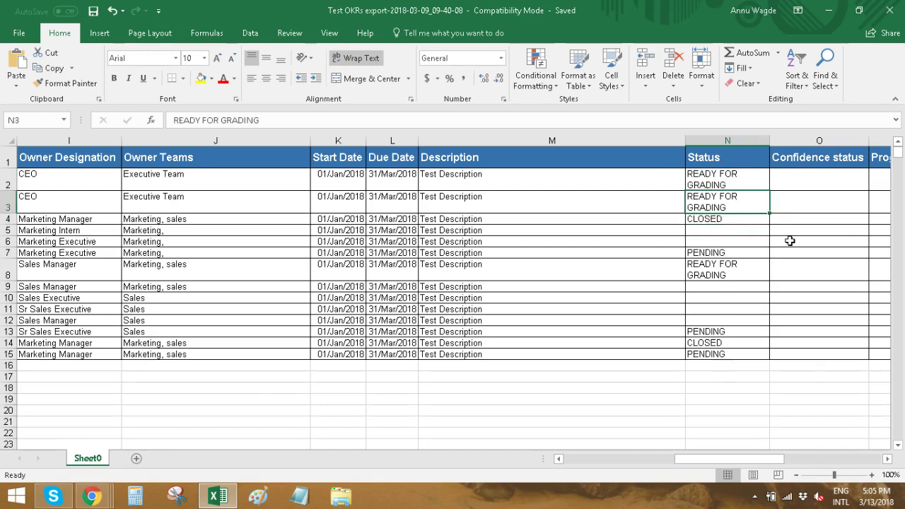
key("Right")
key("Right")
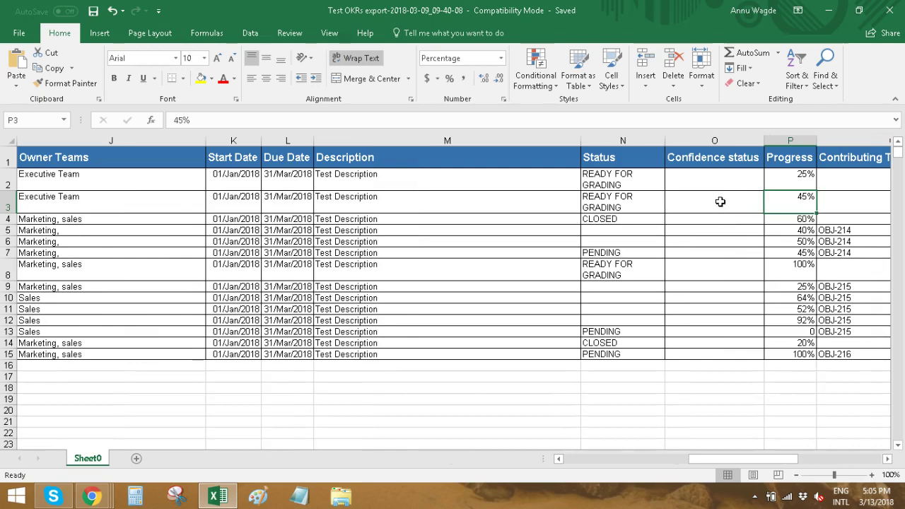
key("Right")
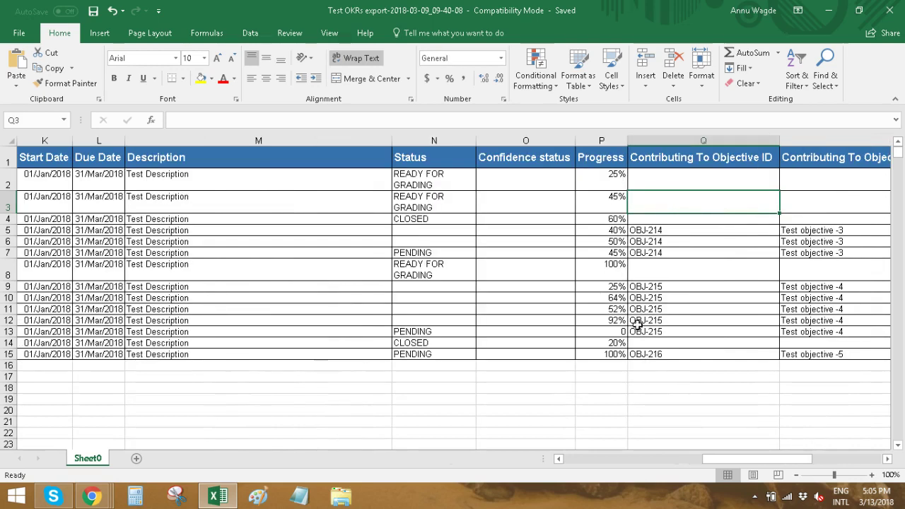
left_click(693, 230)
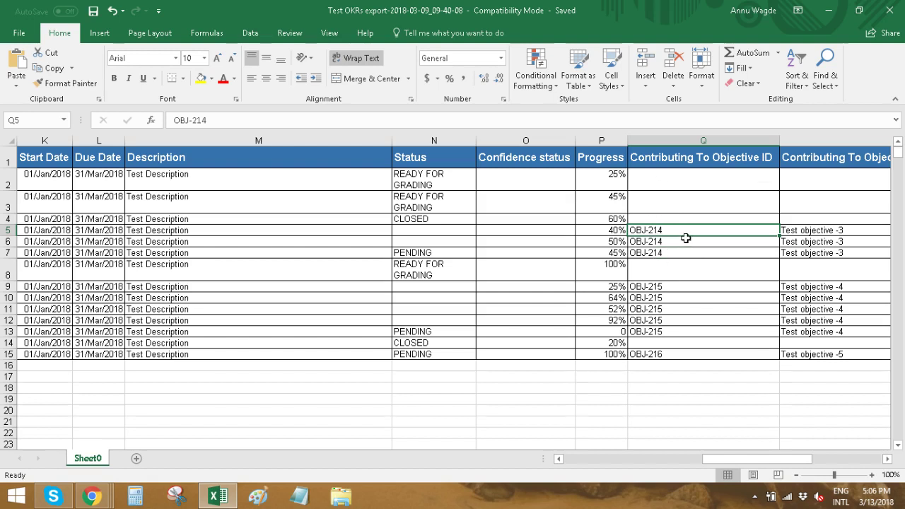
left_click(684, 238)
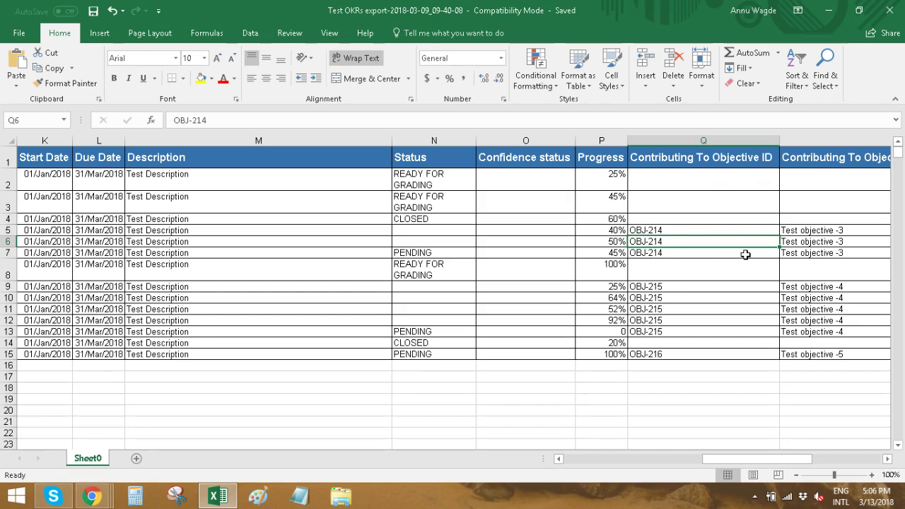
- Check the Contributing To Objective and Labels columns, then the Weightage values down rows 5–13
key("Right")
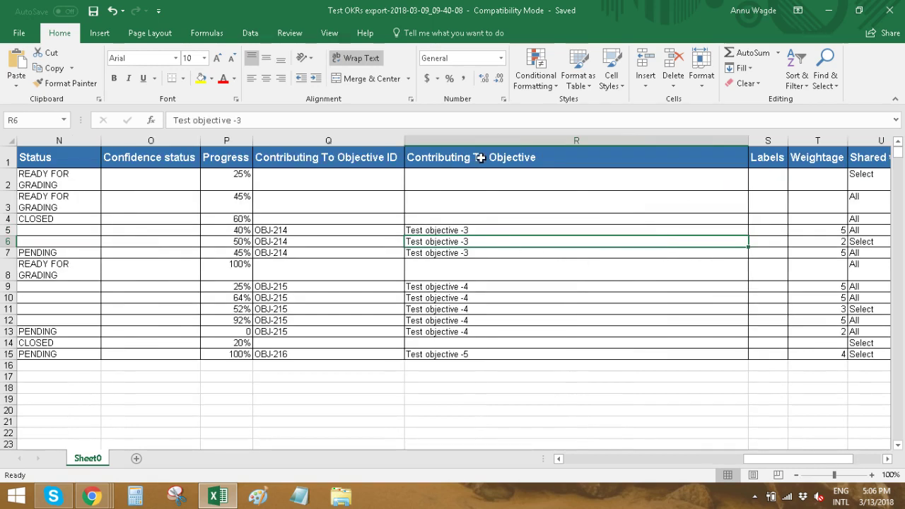
key("Right")
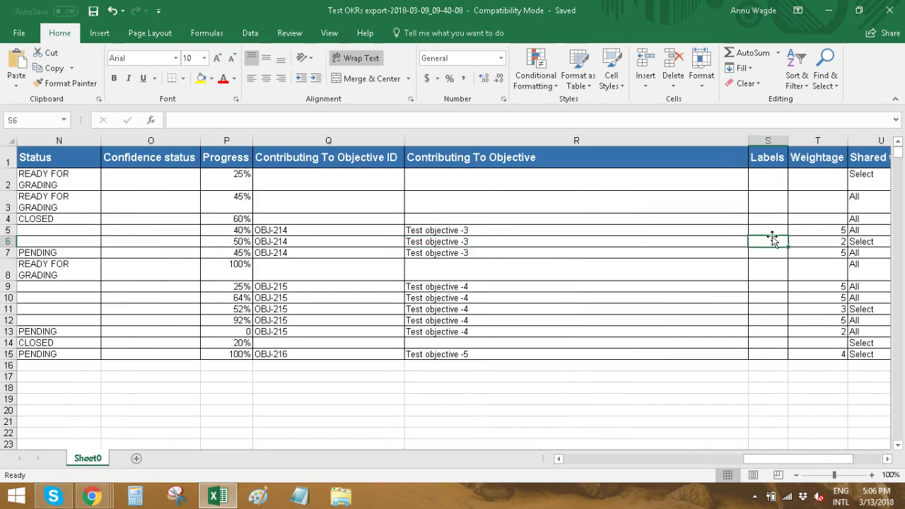
left_click(829, 241)
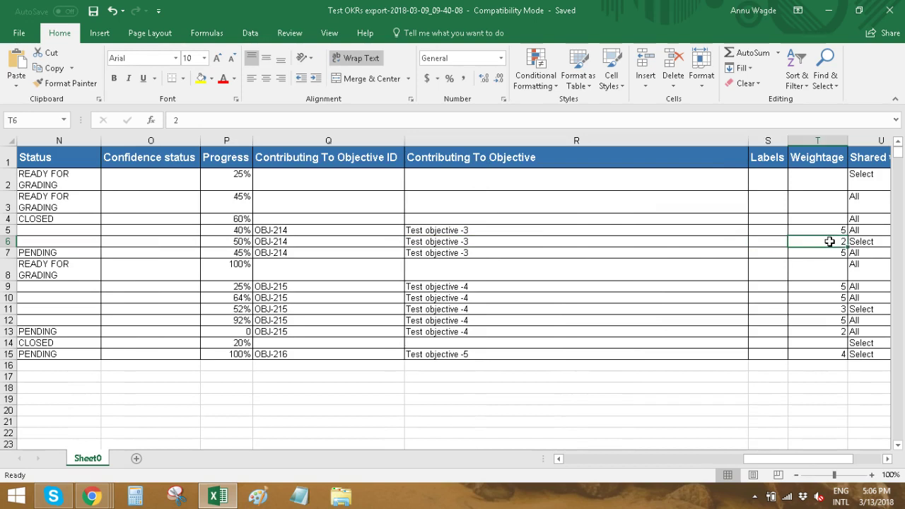
key("Right")
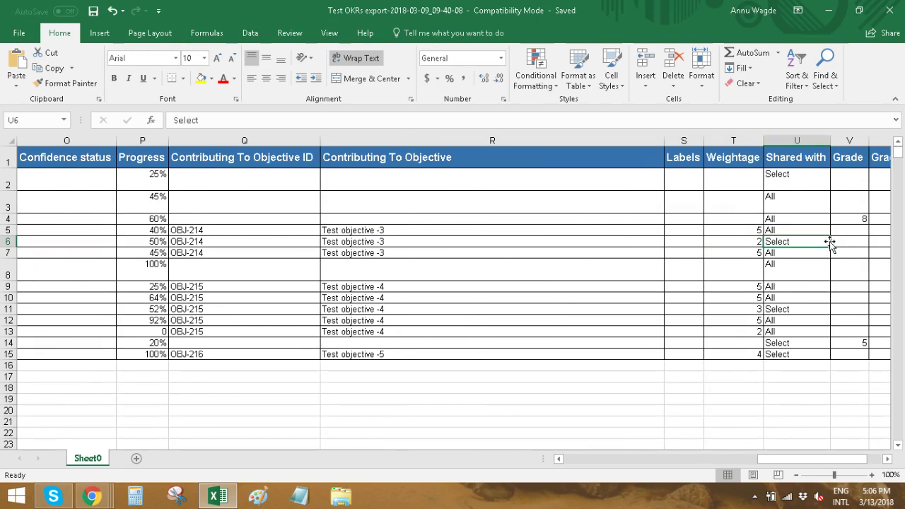
left_click(747, 232)
left_click(748, 252)
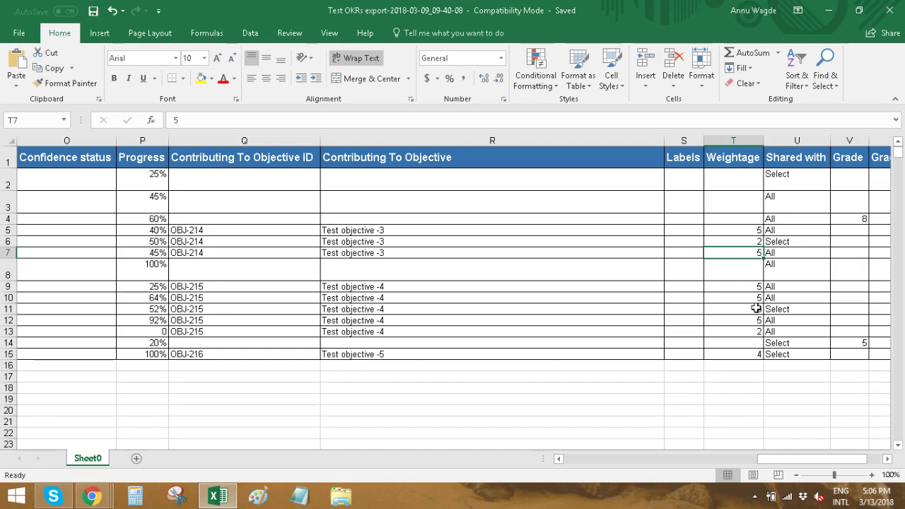
left_click(745, 286)
left_click(742, 300)
left_click(742, 329)
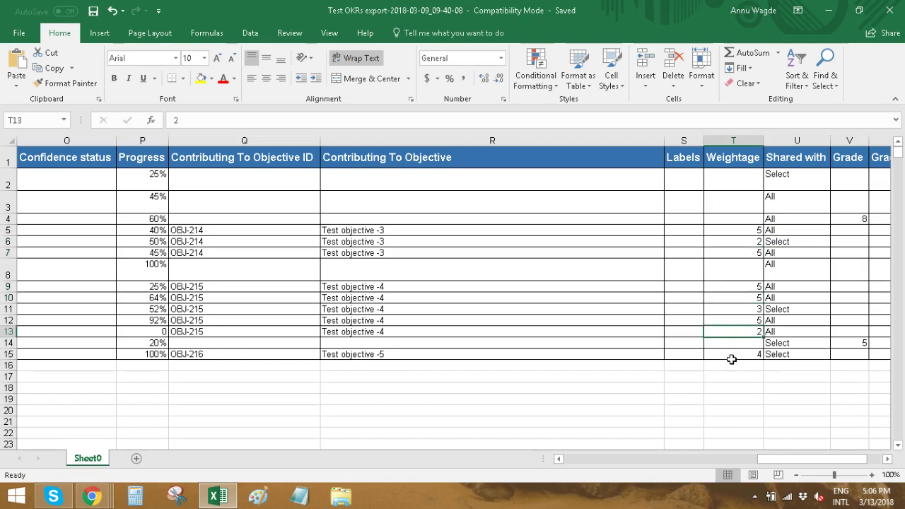
- Check Shared with and Graded by, plus the grades of 8 in row 4 and 5 in row 14
left_click(805, 181)
key("Right")
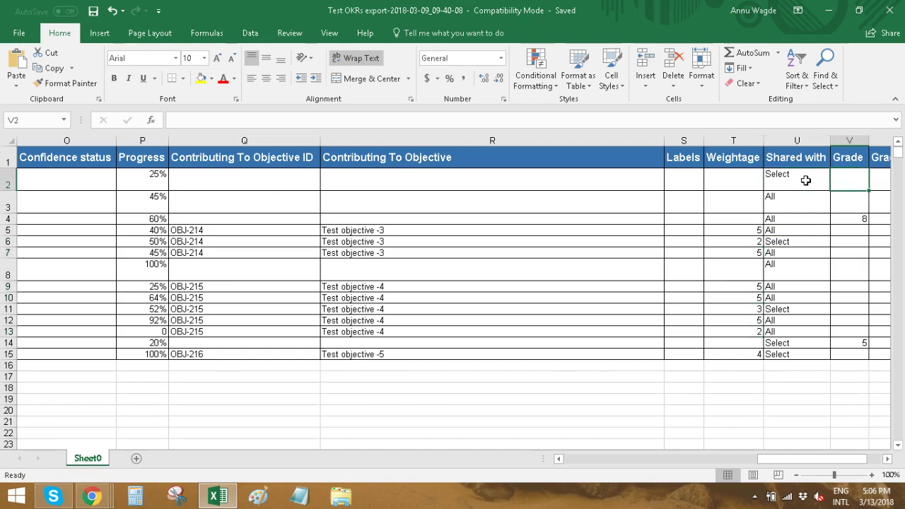
key("Right")
left_click(741, 184)
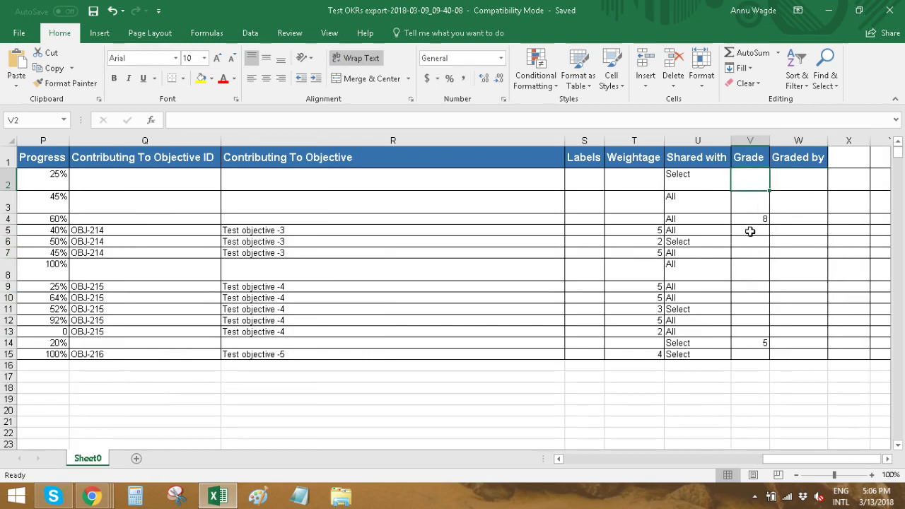
left_click(750, 219)
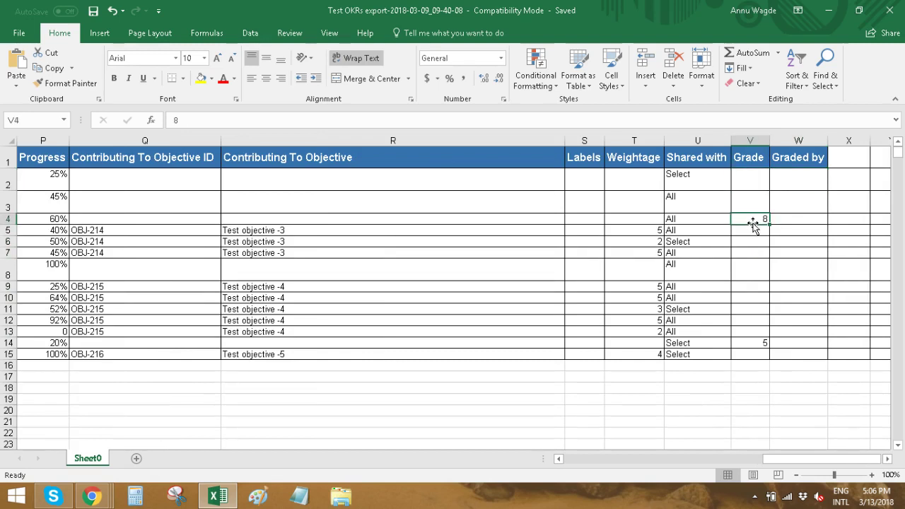
left_click(745, 346)
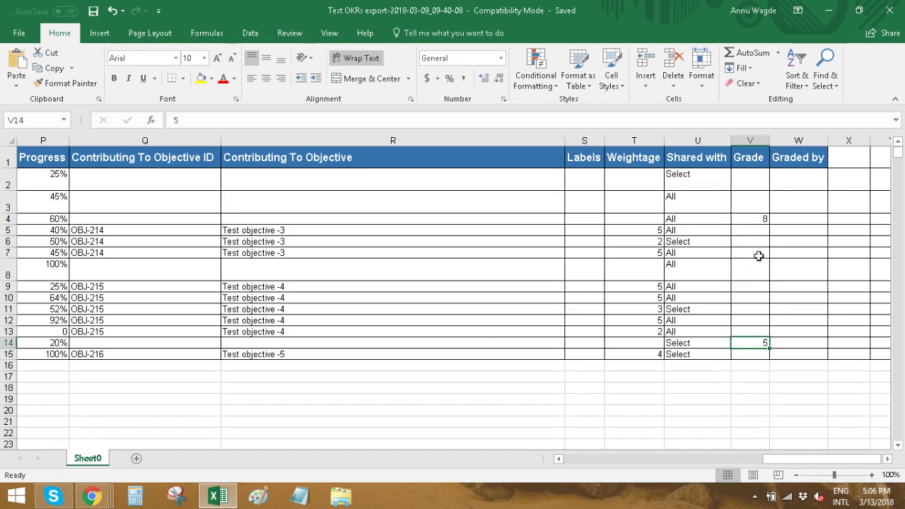
left_click(754, 220)
left_click(760, 339)
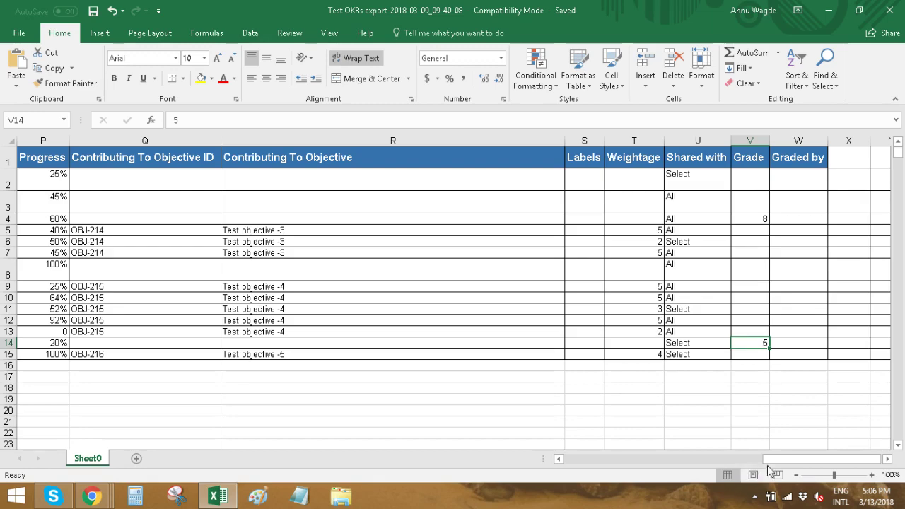
- Scroll back to the first columns and recheck row 2's Team through Owner Teams, plus Owner Teams in rows 3, 6 and 13
left_click_drag(767, 460, 528, 466)
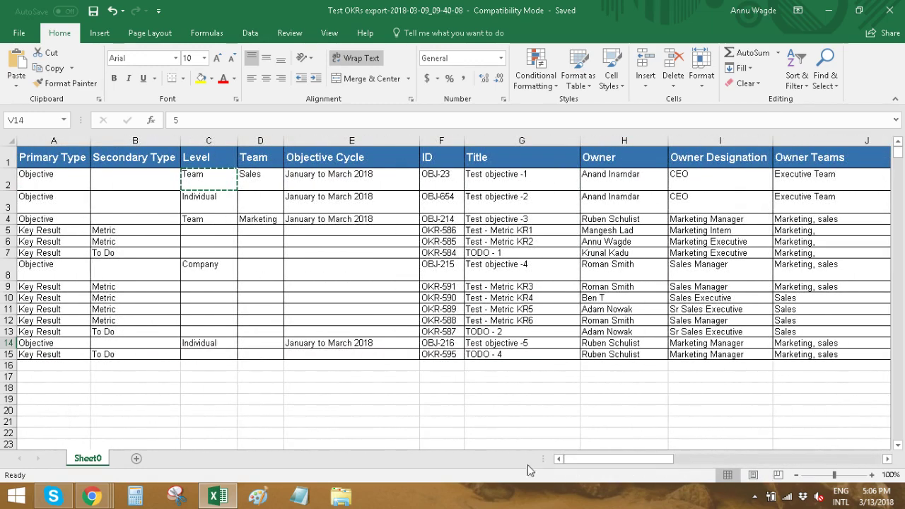
left_click(256, 183)
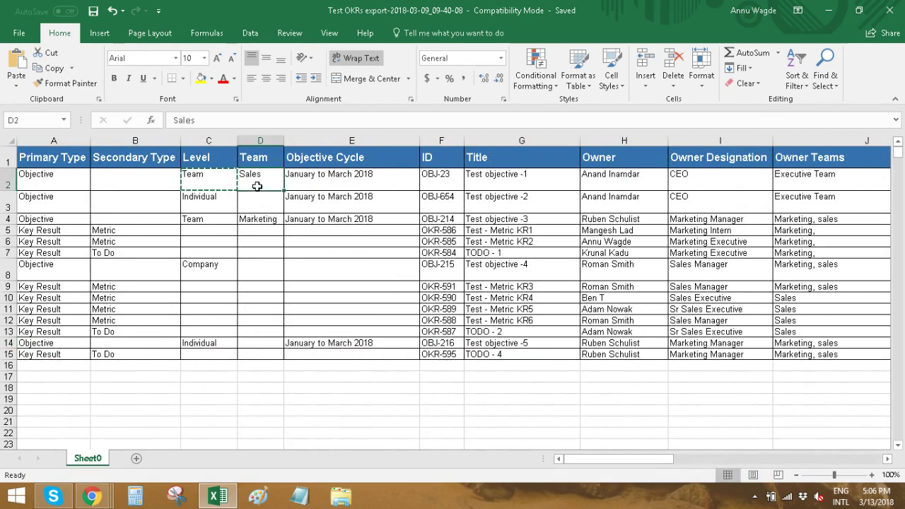
left_click(315, 175)
left_click(518, 181)
left_click(622, 181)
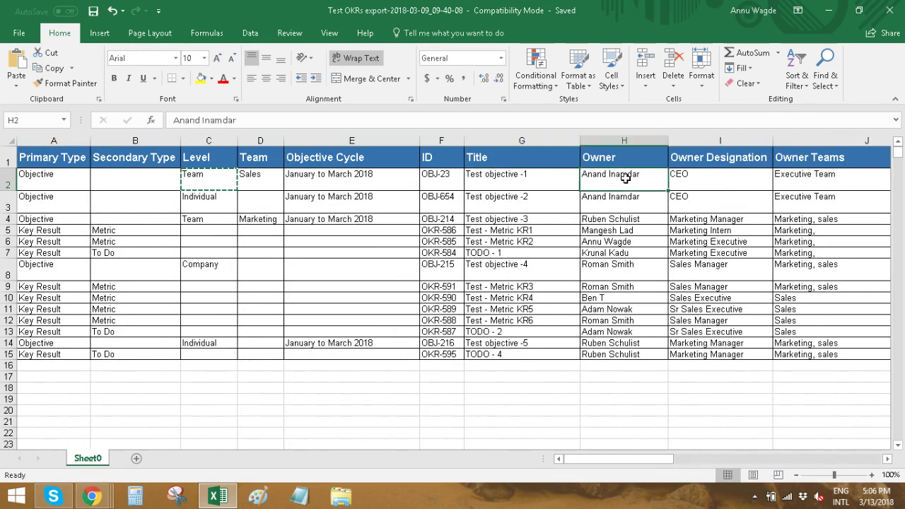
left_click(723, 173)
left_click(818, 173)
left_click(832, 202)
left_click(830, 241)
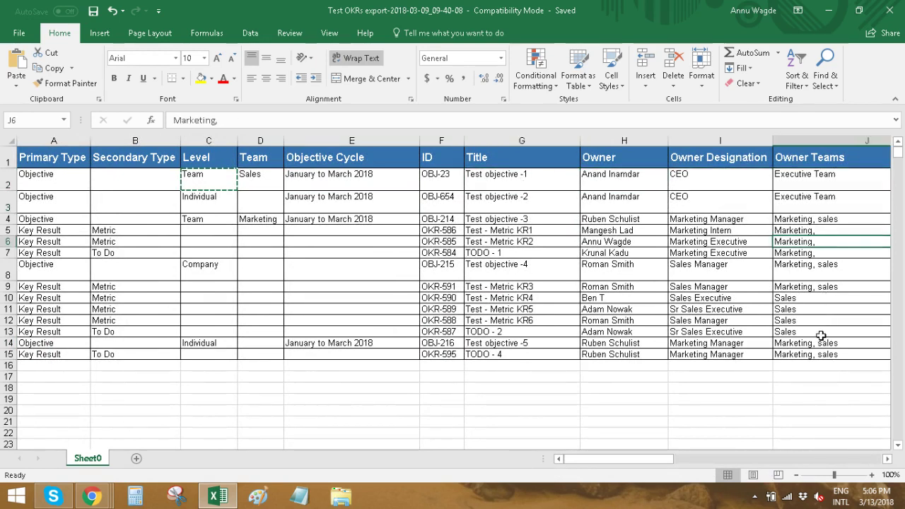
left_click(820, 333)
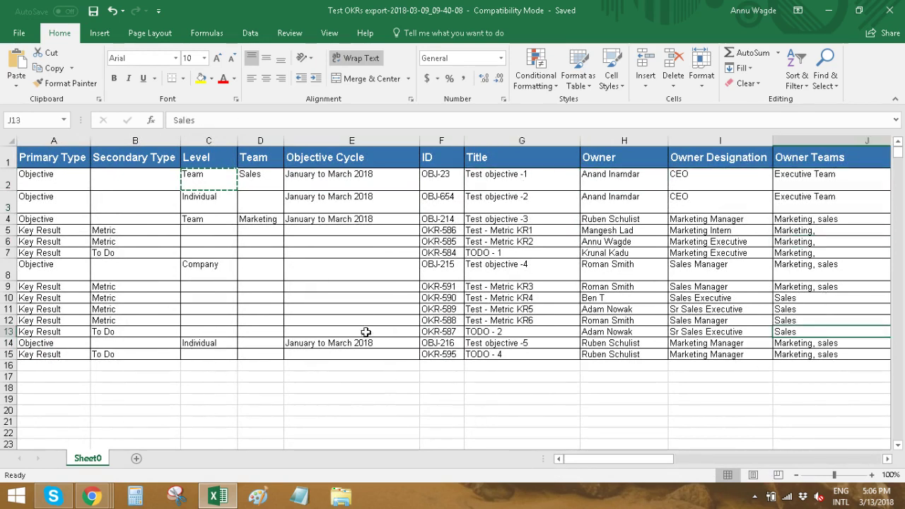